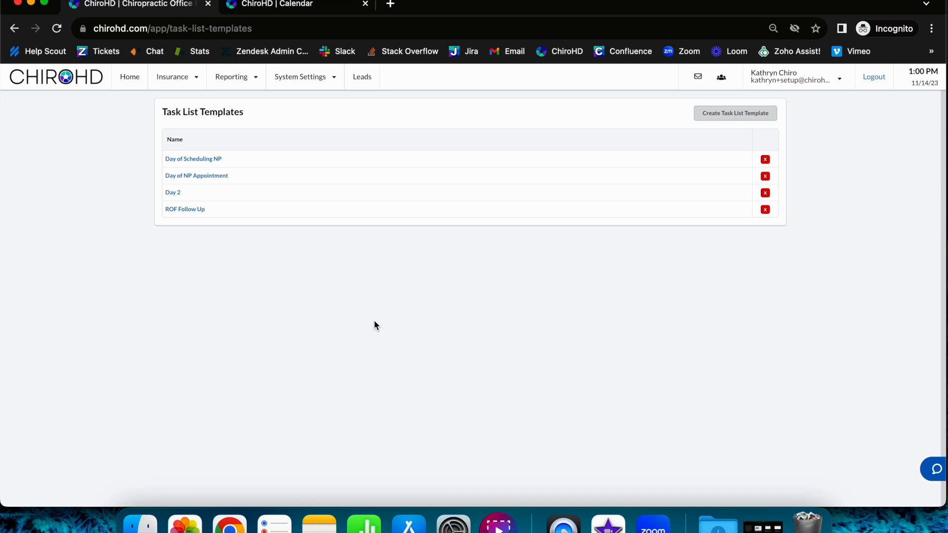
Step: Open the Day of NP Appointment task list template and examine its items, descriptions and patient alert options
left_click(182, 176)
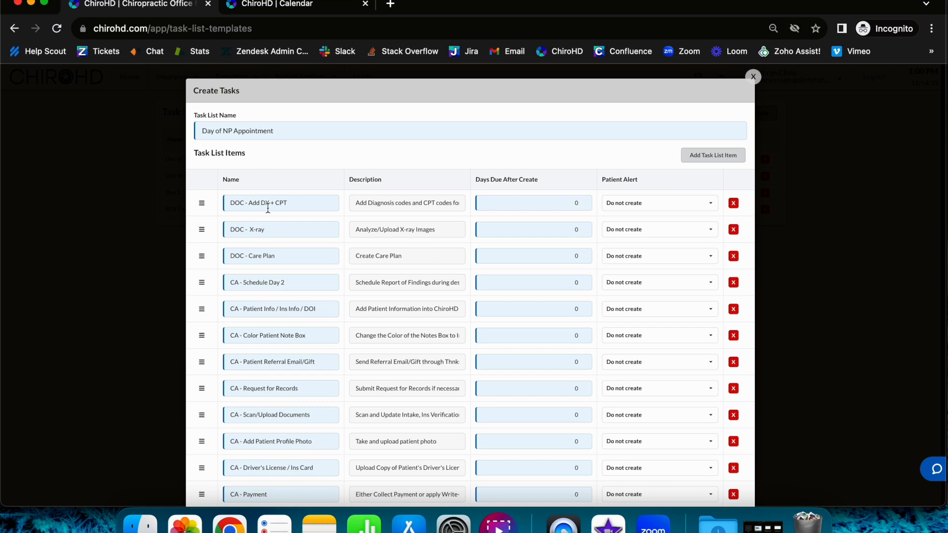
scroll(267, 208, "down", 2)
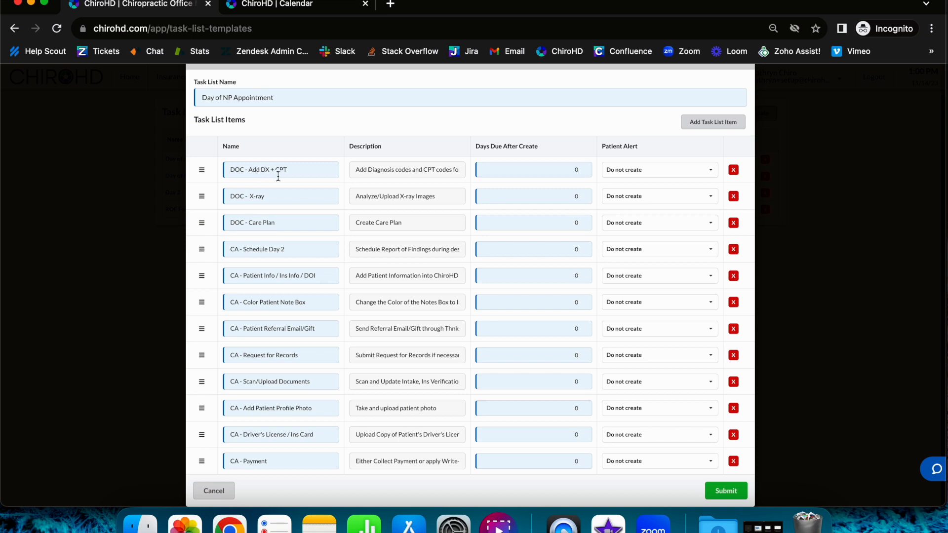
left_click(370, 174)
left_click(637, 170)
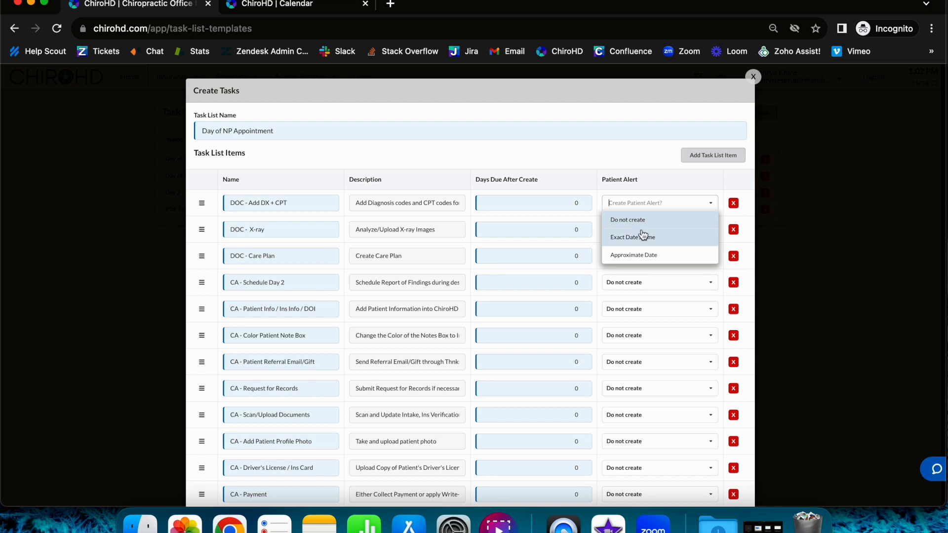
left_click(700, 5)
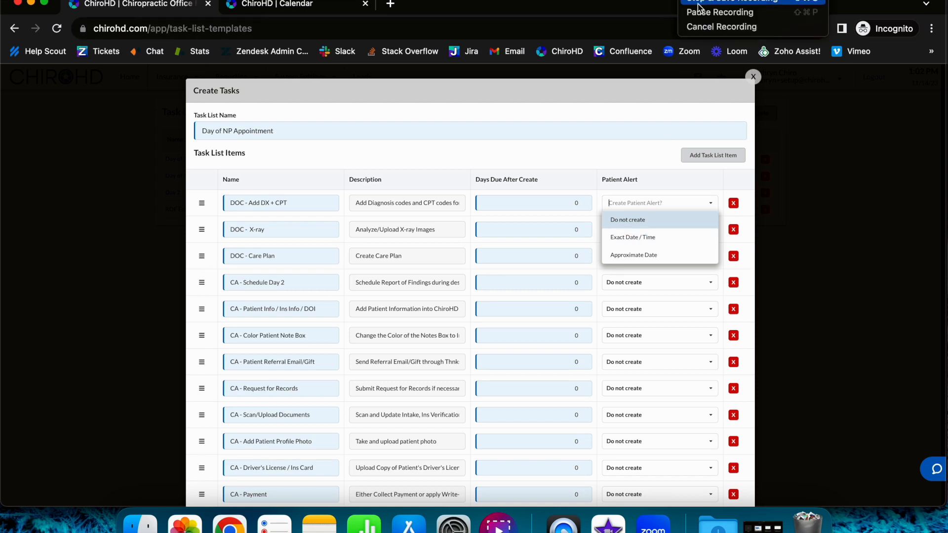
left_click(720, 8)
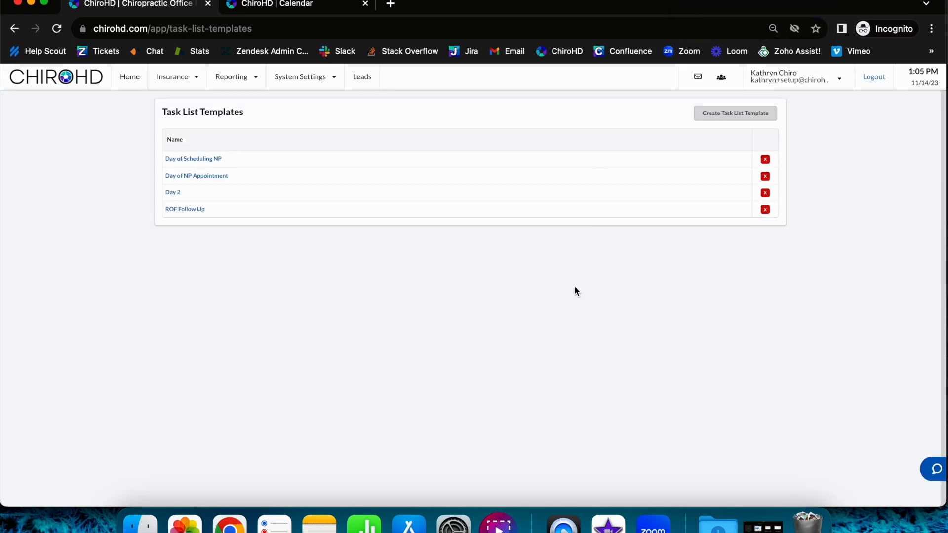
Step: Try adding four item rows to a new task list template, deleting one and reordering the rest, and cancel the template
left_click(745, 118)
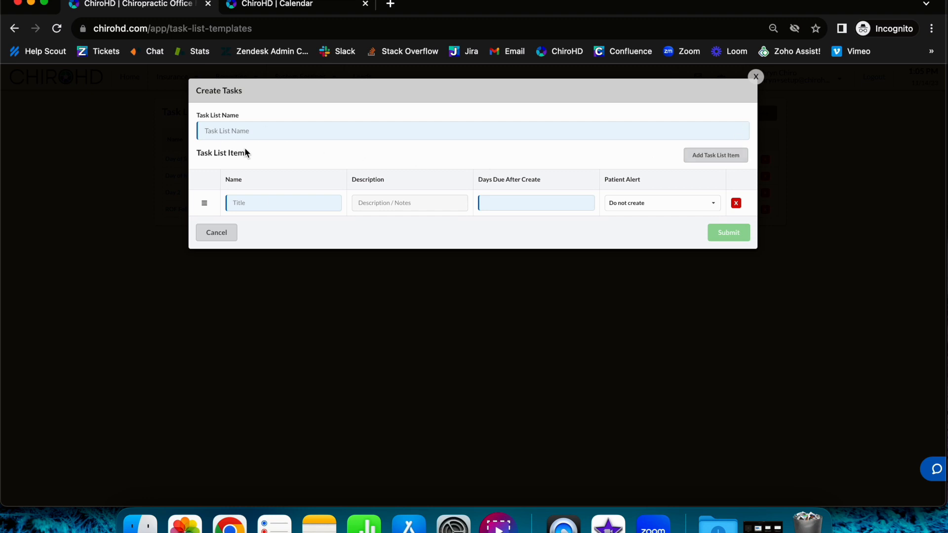
left_click(709, 156)
left_click(709, 155)
left_click(709, 156)
left_click(708, 156)
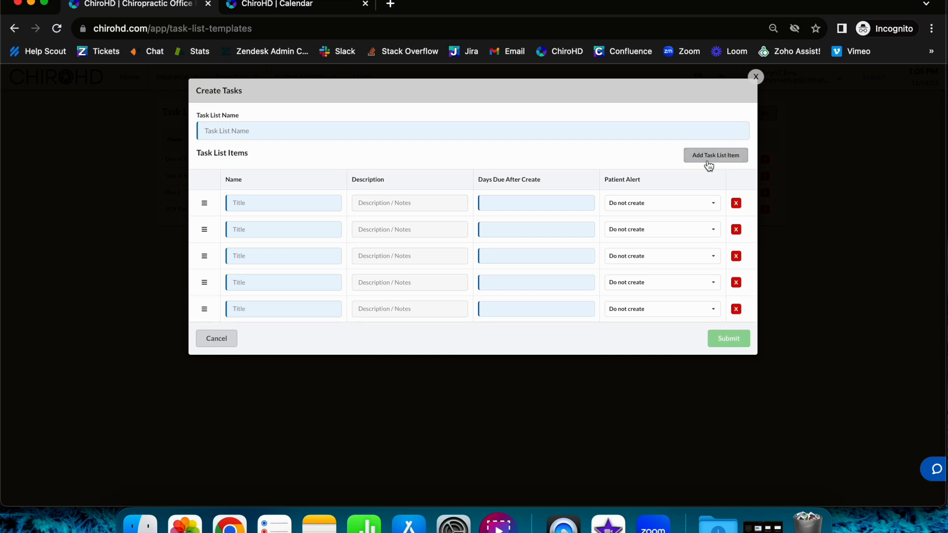
left_click(736, 230)
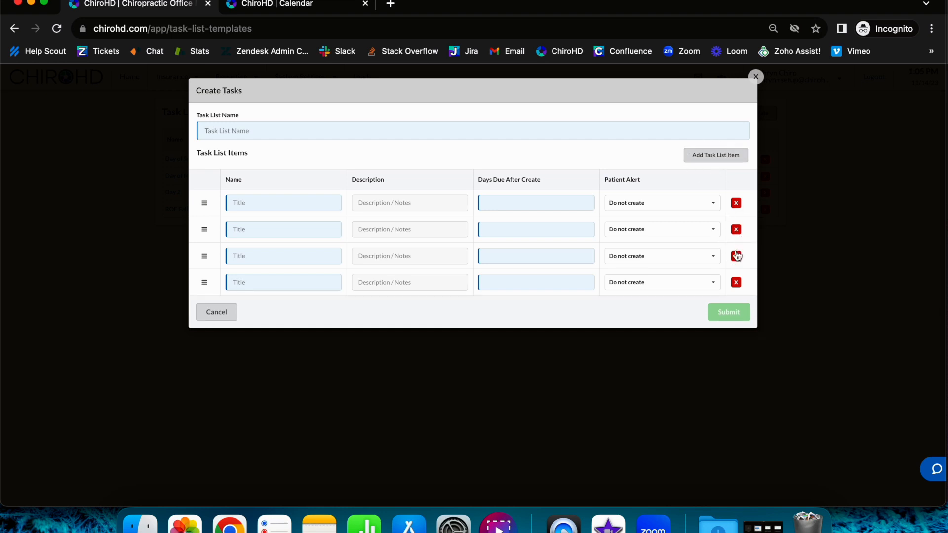
left_click_drag(203, 282, 206, 208)
left_click(211, 315)
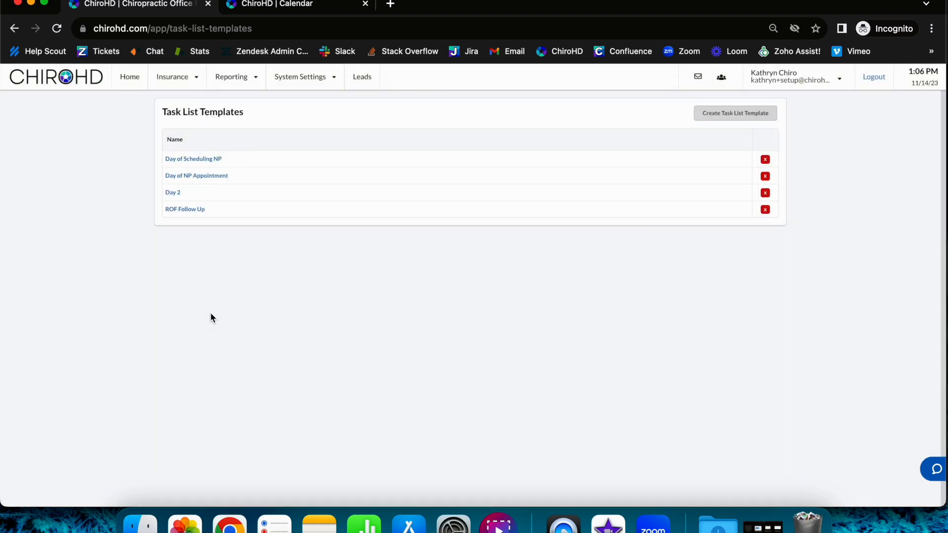
left_click(686, 0)
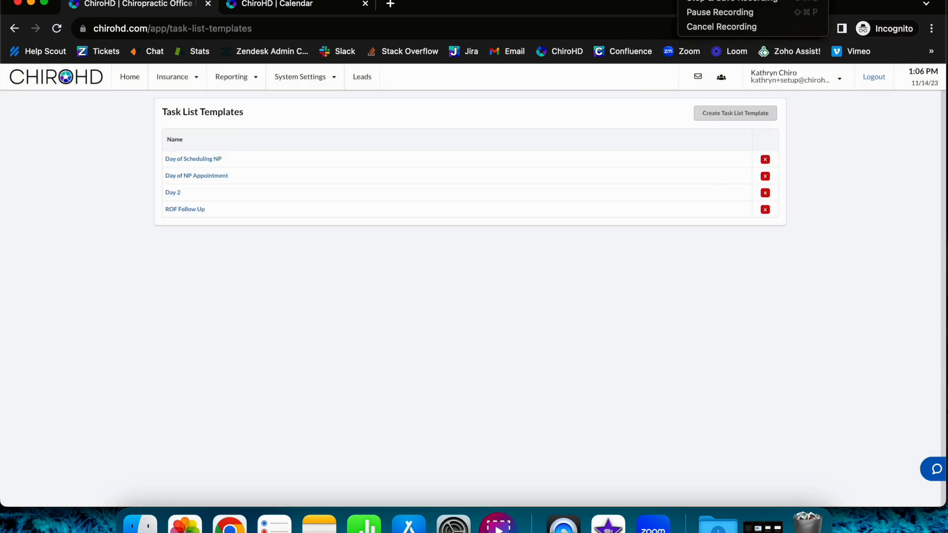
left_click(697, 15)
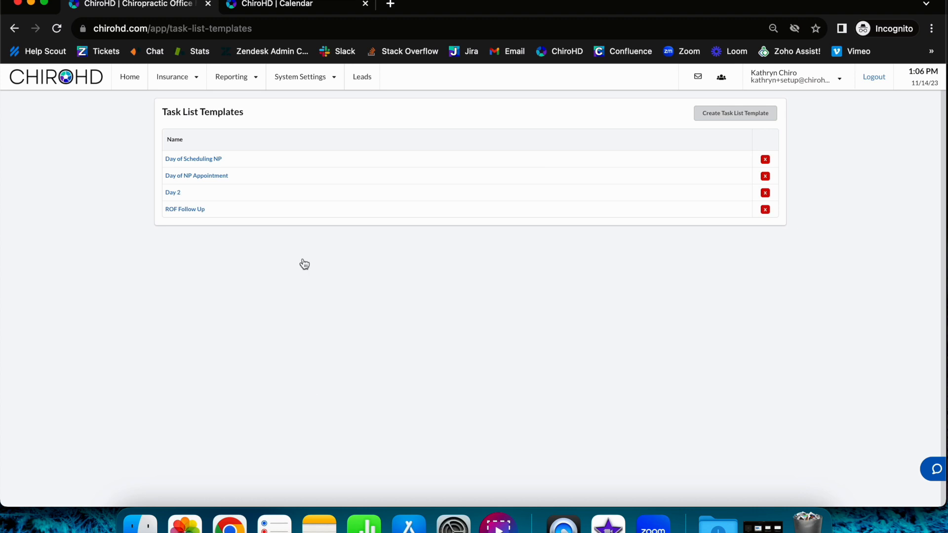
Step: Open the Day 1 Arrived system trigger, examine its appointment and task list template settings, and close it without changes
left_click(320, 85)
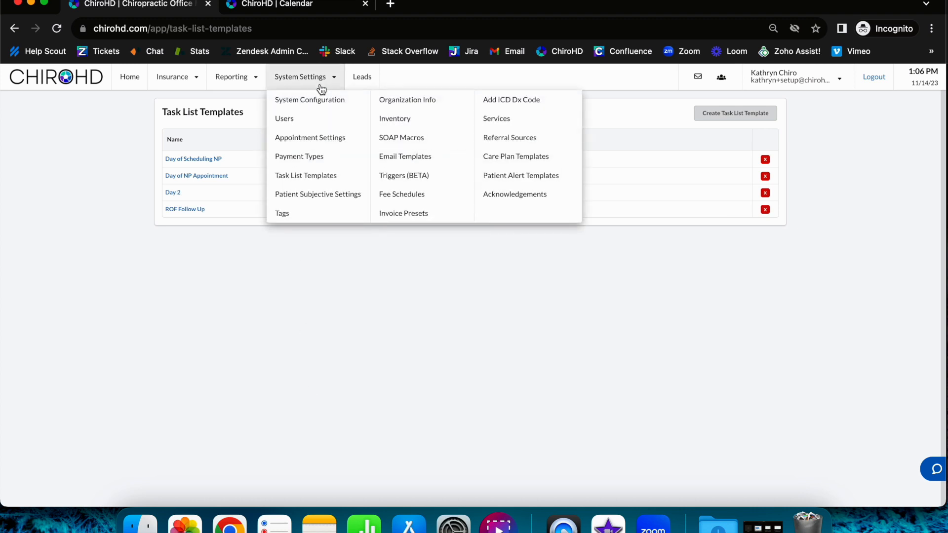
left_click(407, 178)
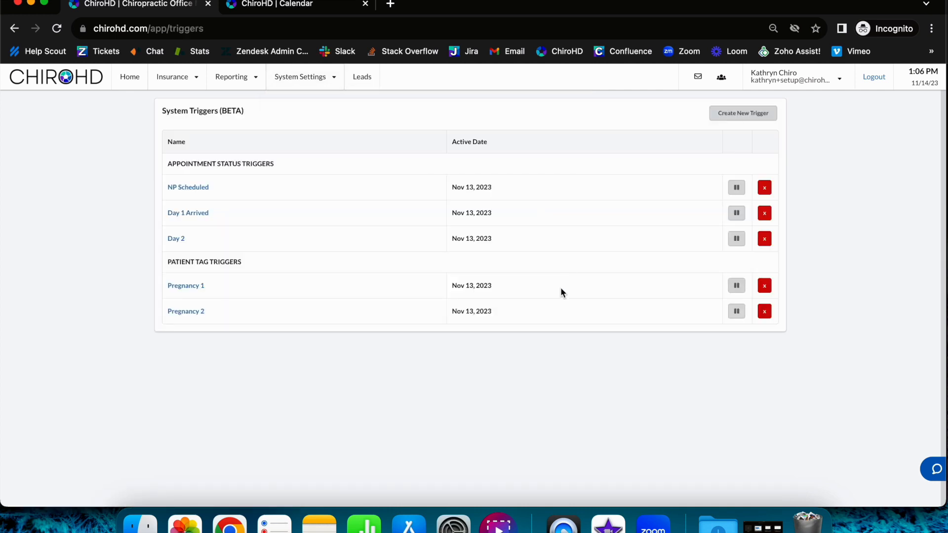
left_click(183, 217)
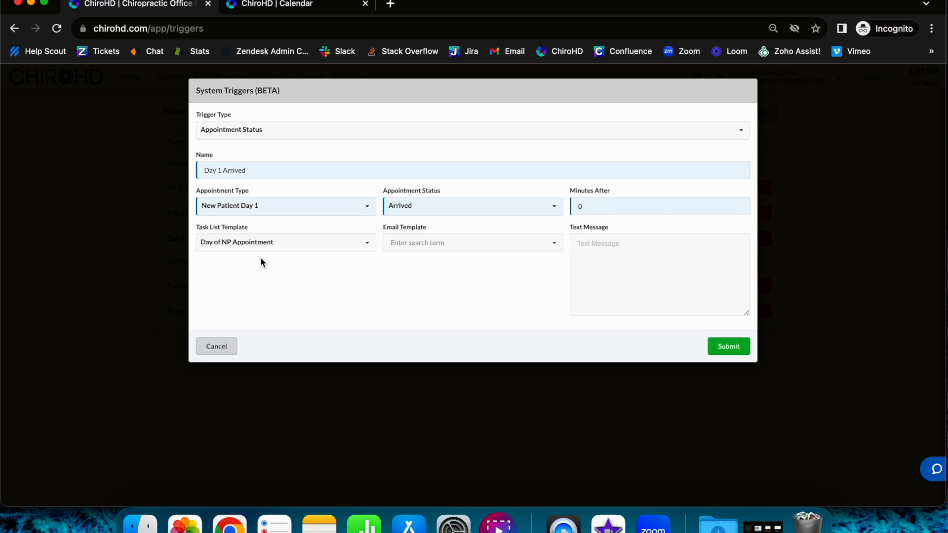
left_click(228, 351)
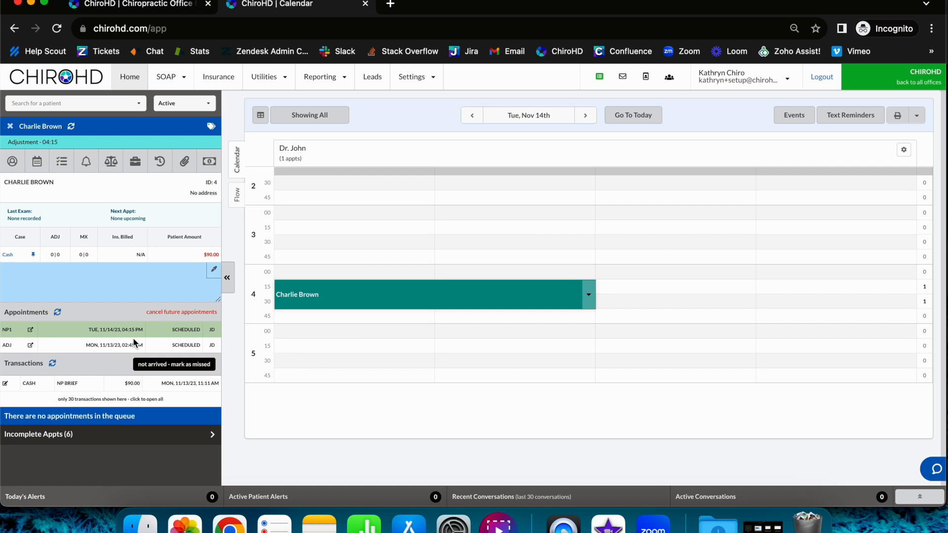
Step: Mark the patient's 4:15 New Patient Day 1 appointment as arrived and open the patient's Day of NP Appointment task list
left_click(588, 296)
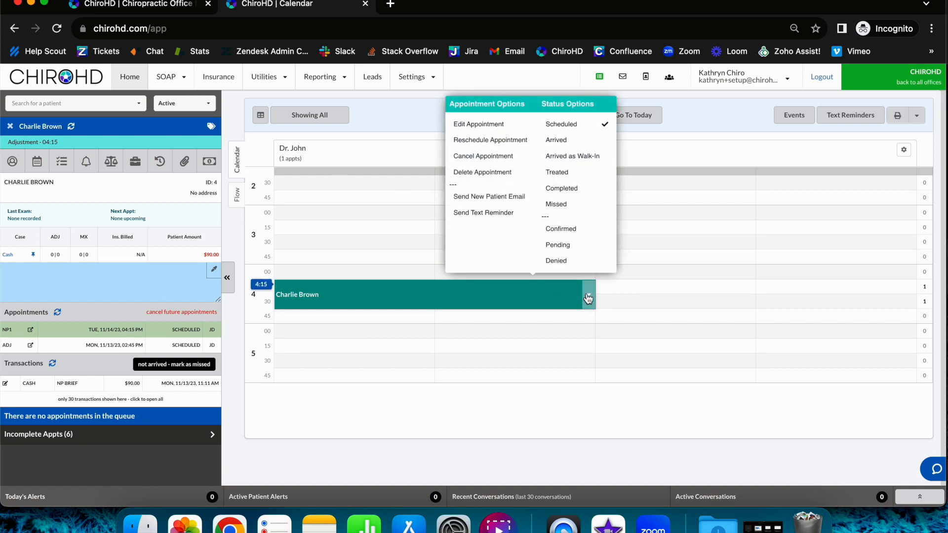
left_click(590, 155)
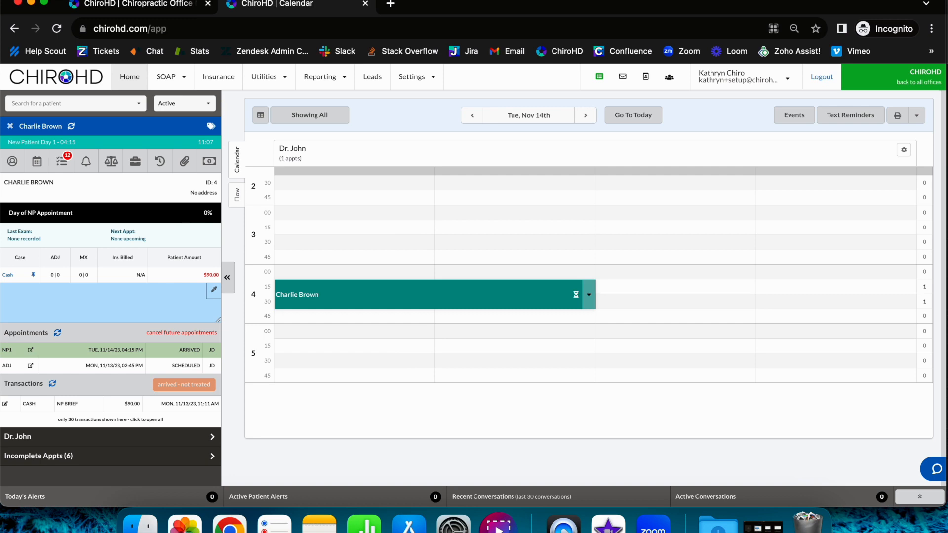
left_click(184, 218)
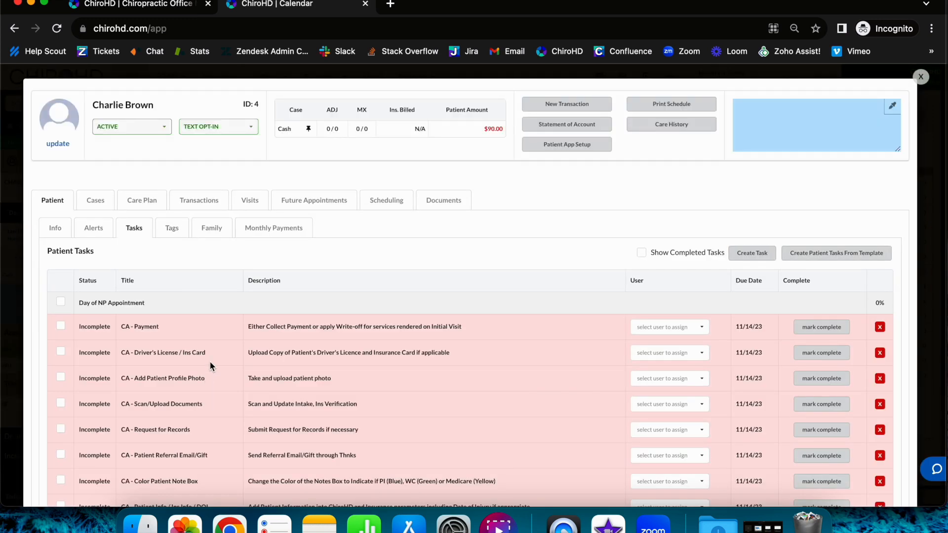
scroll(210, 364, "down", 5)
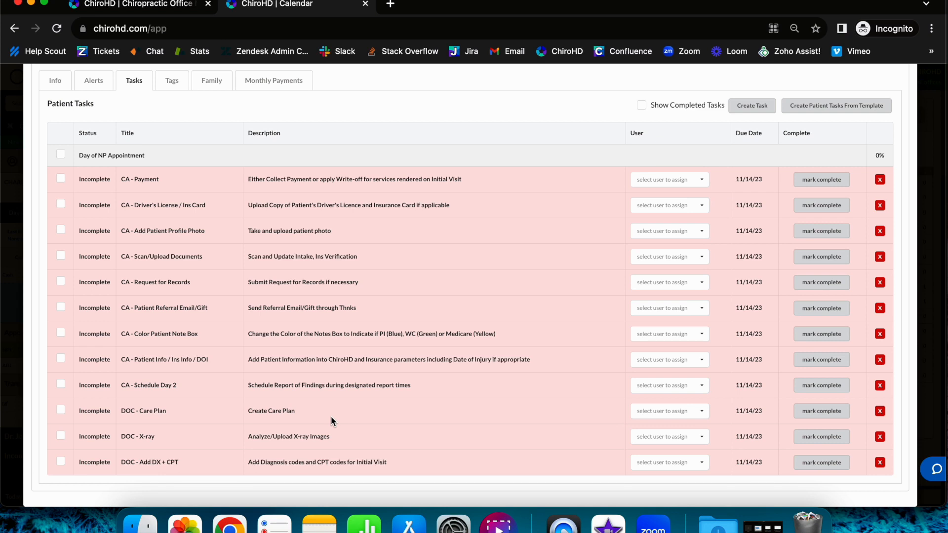
Step: Try selecting the four tasks from CA - Payment to CA - Scan/Upload Documents, clear the selection and close the patient record
left_click(61, 180)
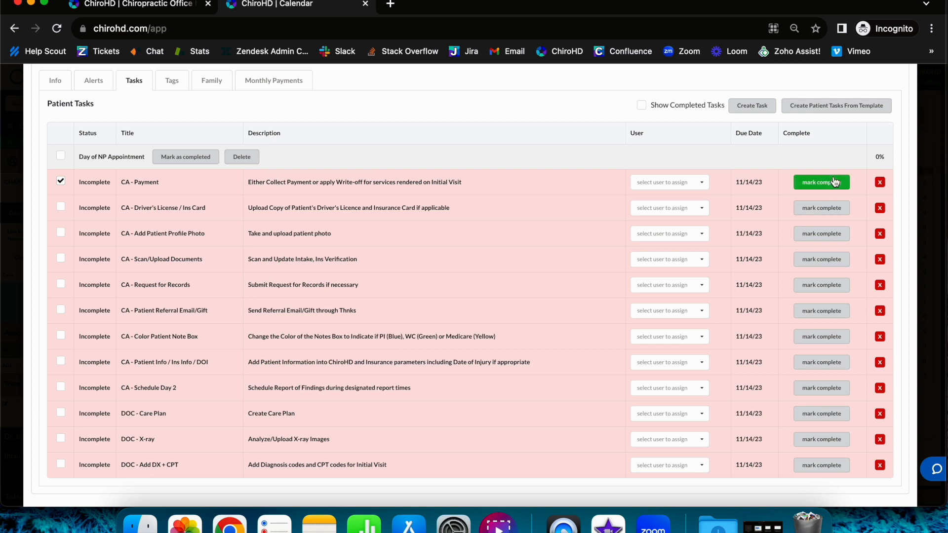
left_click(61, 207)
left_click(61, 233)
left_click(61, 258)
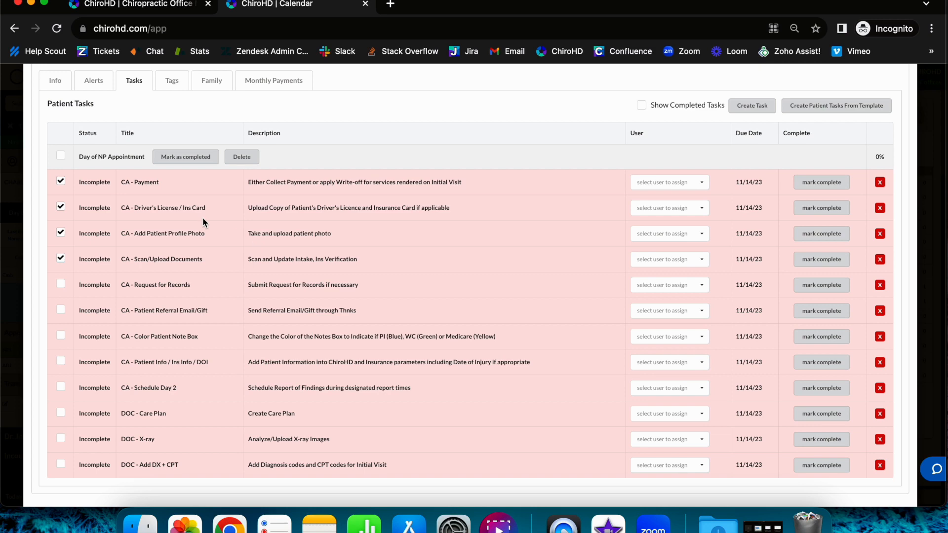
left_click(61, 182)
left_click(60, 207)
left_click(60, 258)
left_click(61, 233)
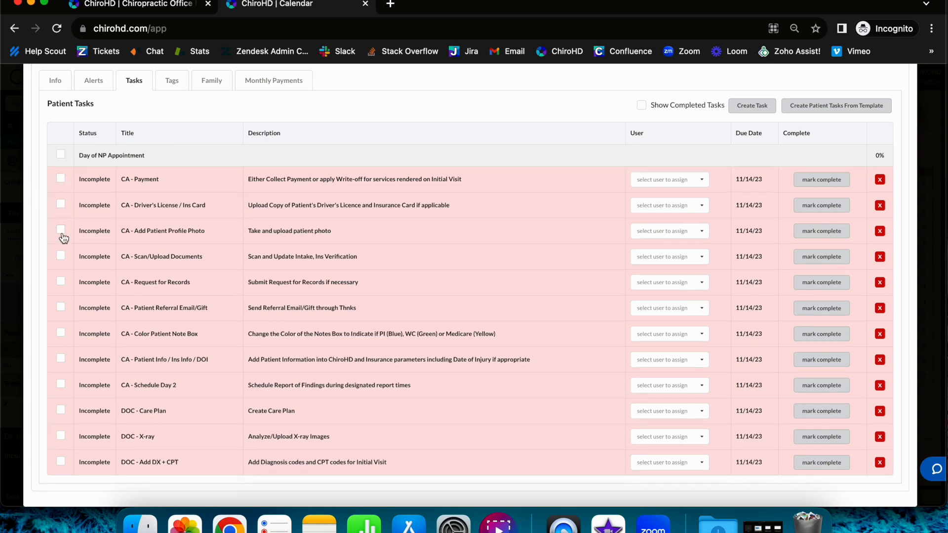
scroll(407, 376, "up", 3)
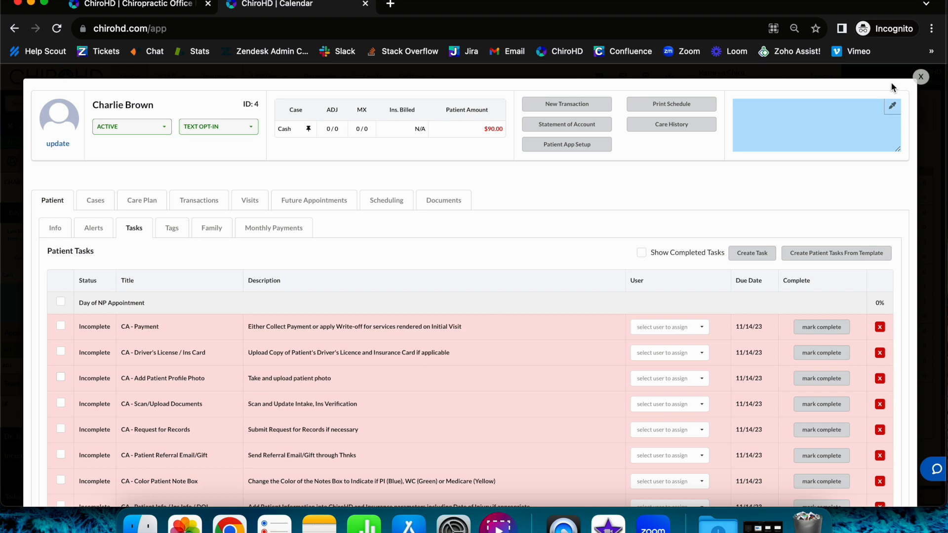
left_click(920, 77)
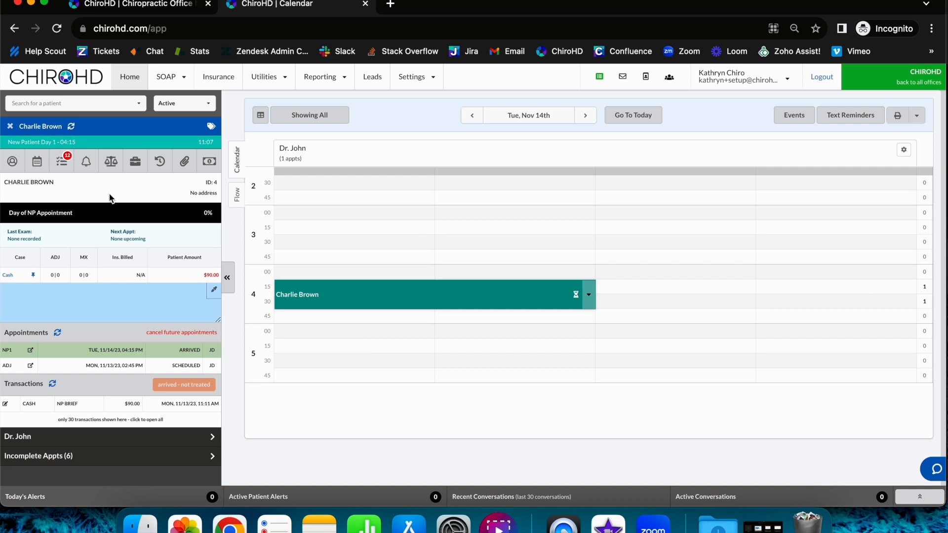
Step: Open the task list in the patient's record and view the form for creating individual tasks, leaving it without creating any
left_click(12, 161)
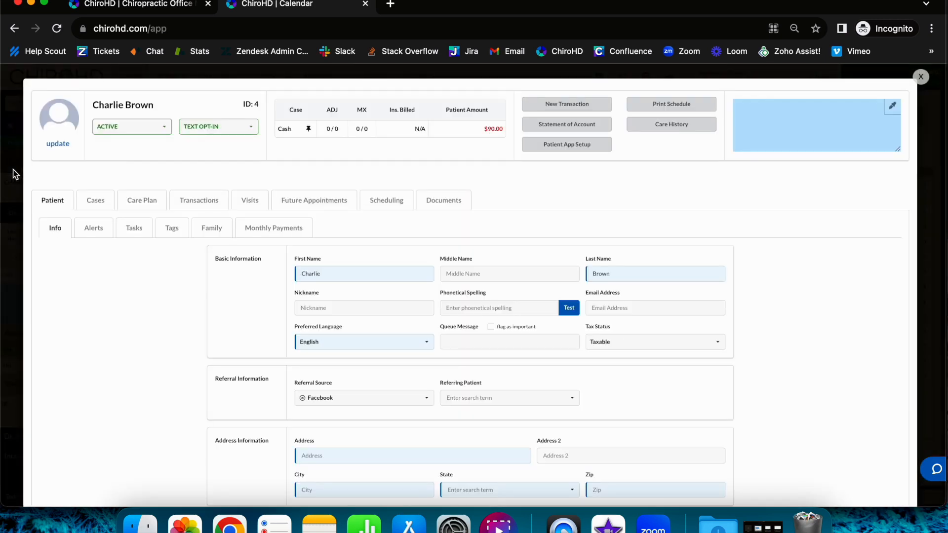
left_click(129, 229)
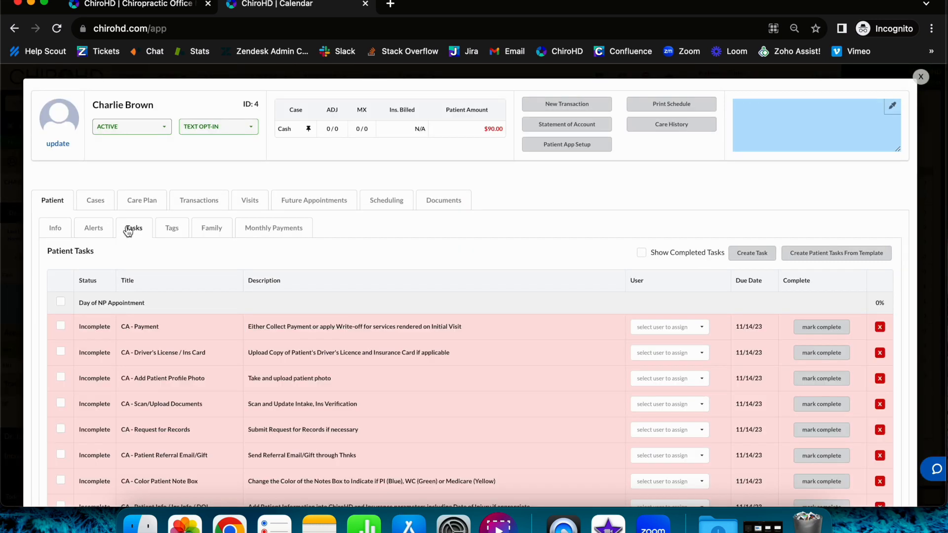
left_click(752, 254)
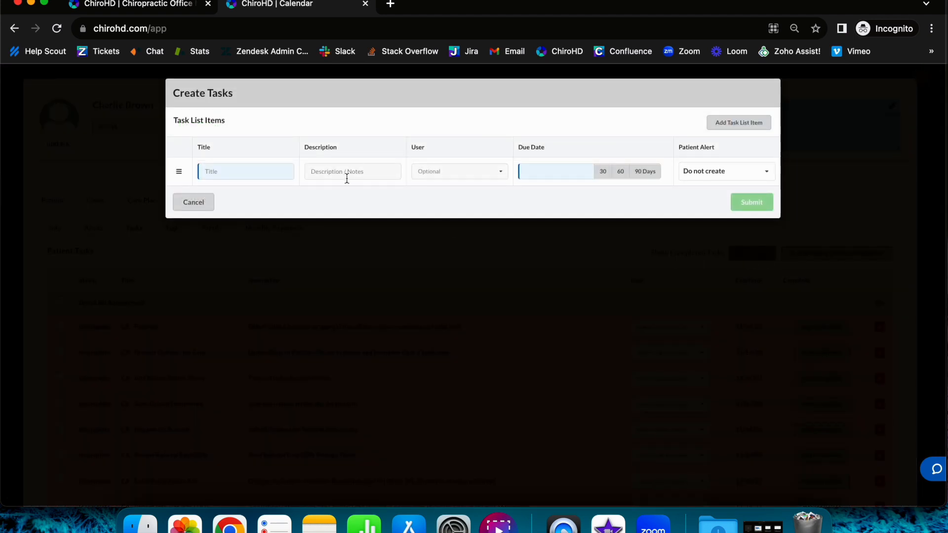
left_click(202, 202)
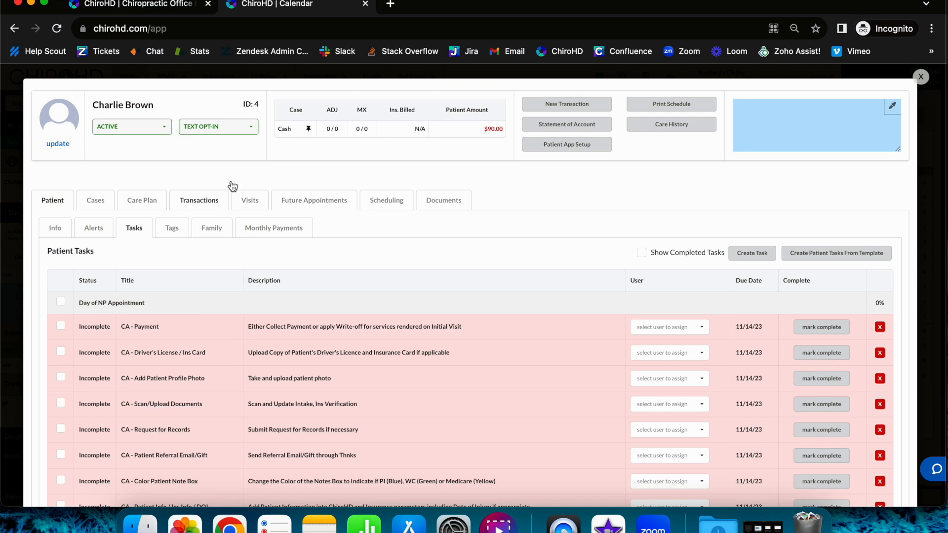
Step: View the templates available for creating patient tasks, and review the individual task form again, cancelling both
left_click(847, 255)
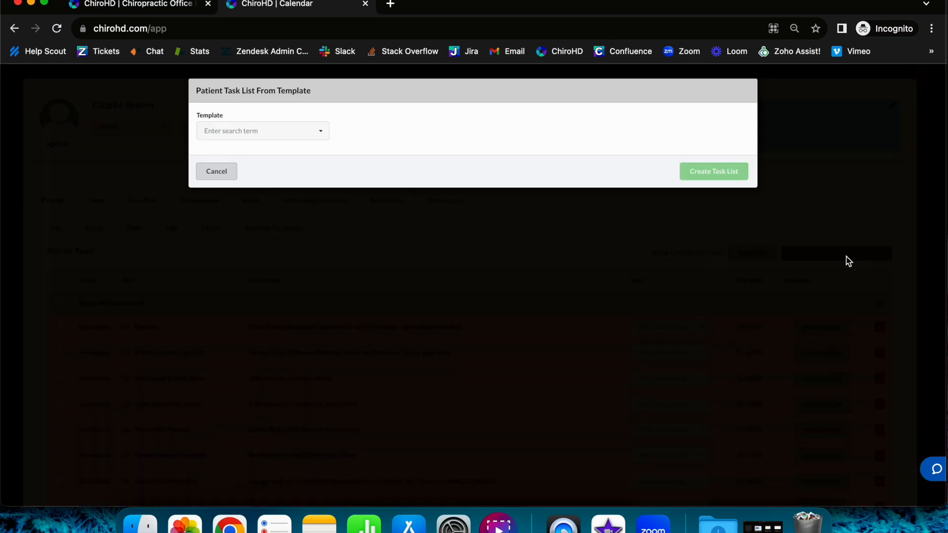
left_click(242, 131)
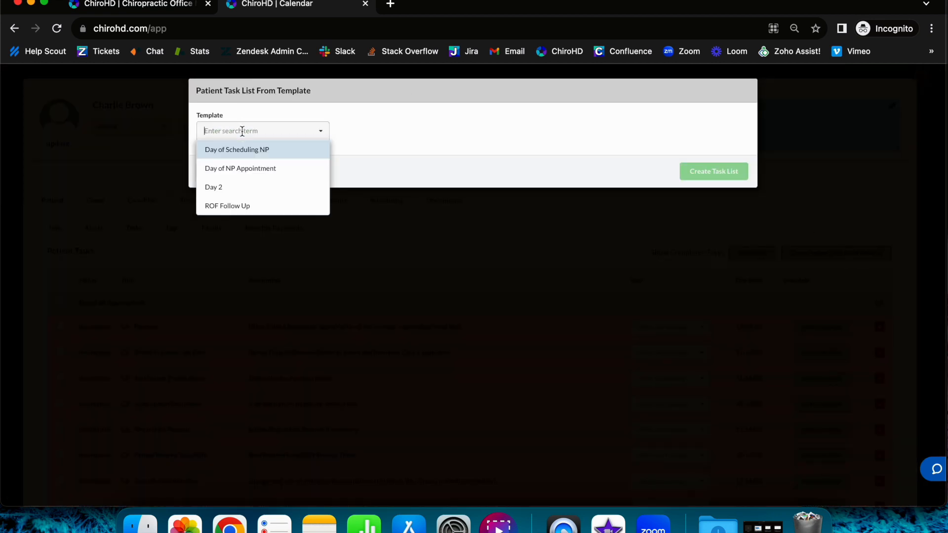
left_click(385, 166)
left_click(210, 172)
left_click(755, 250)
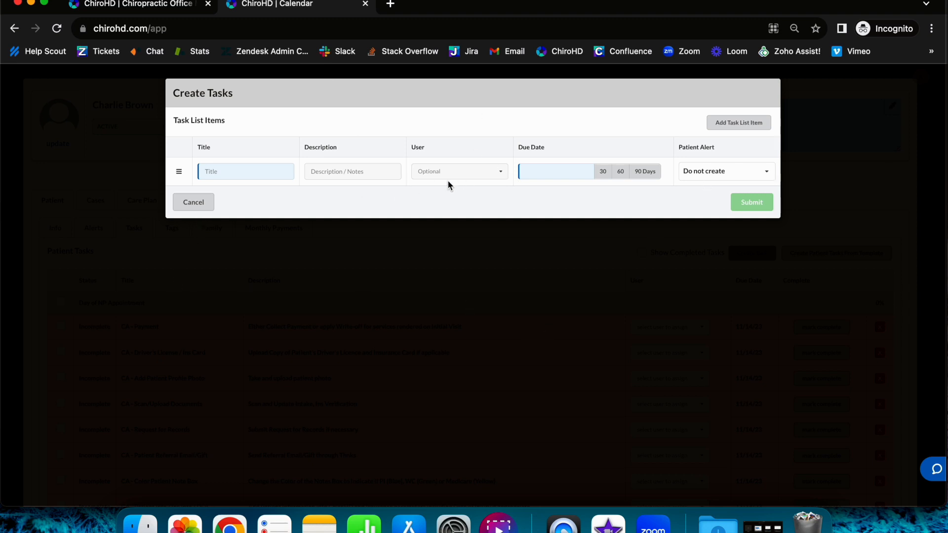
left_click(194, 202)
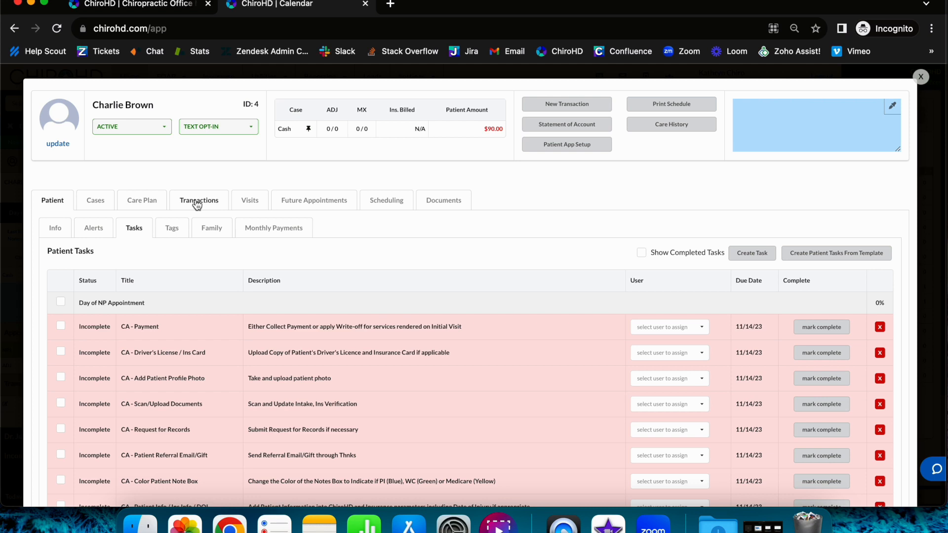
Step: Assign the CA - Payment task in the Day of NP Appointment list to the second staff user offered, and locate it
left_click(662, 327)
scroll(662, 330, "down", 2)
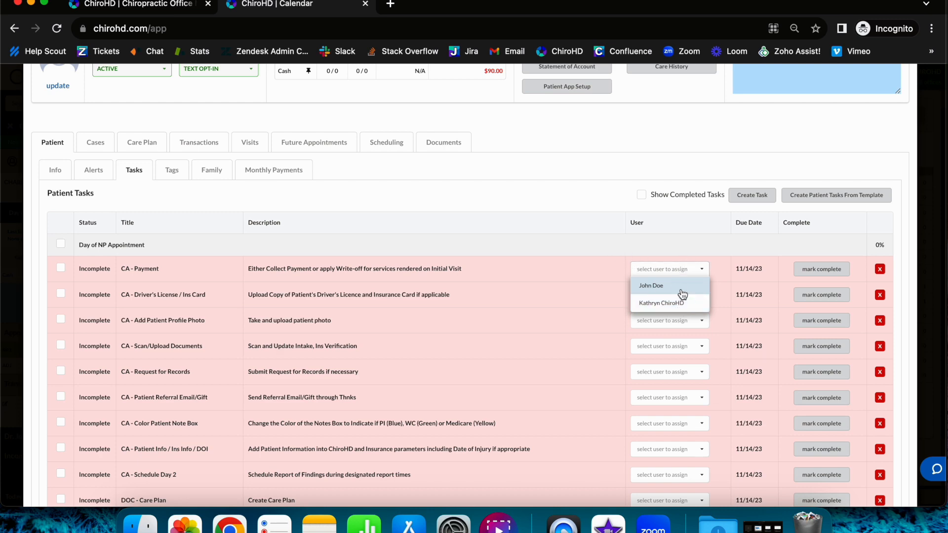
left_click(693, 303)
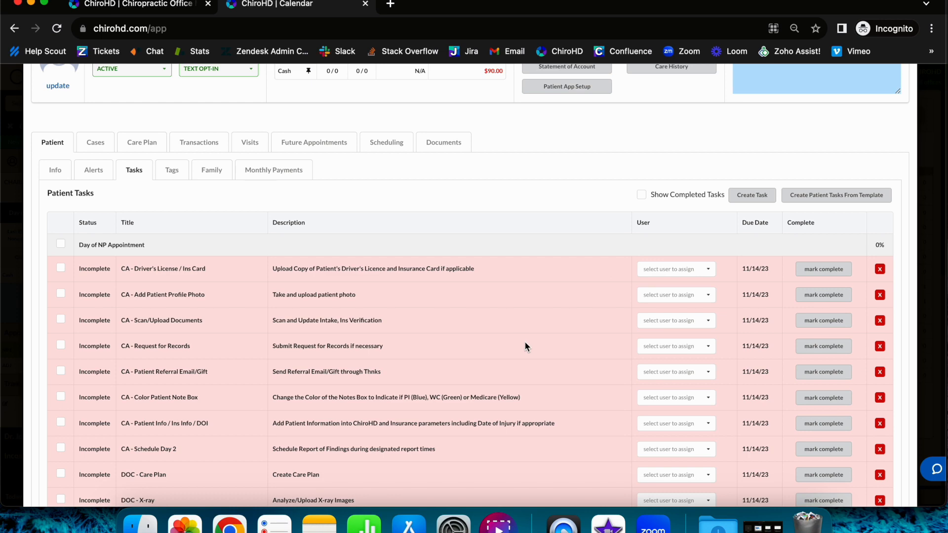
scroll(524, 346, "down", 6)
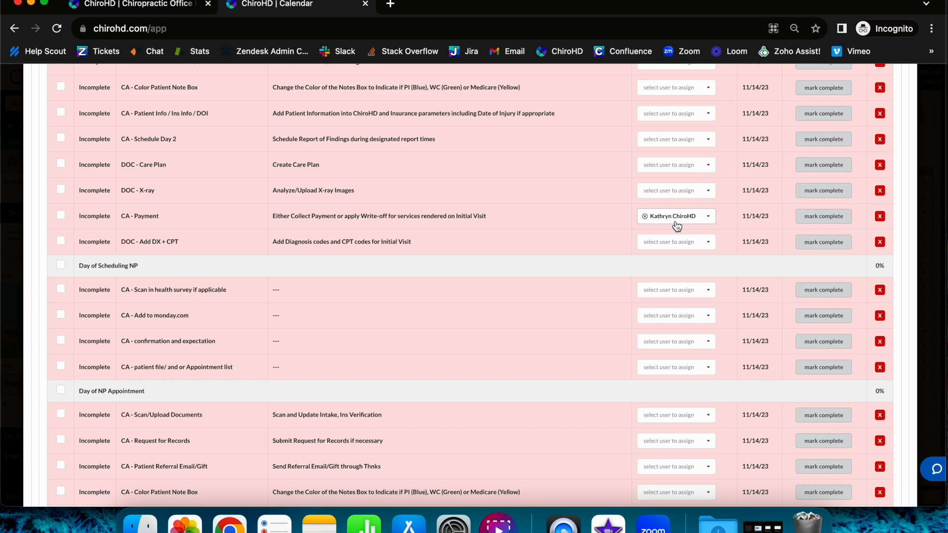
Step: Check the user choices for the CA - Driver's License / Ins Card task, leaving it unassigned
scroll(676, 226, "up", 10)
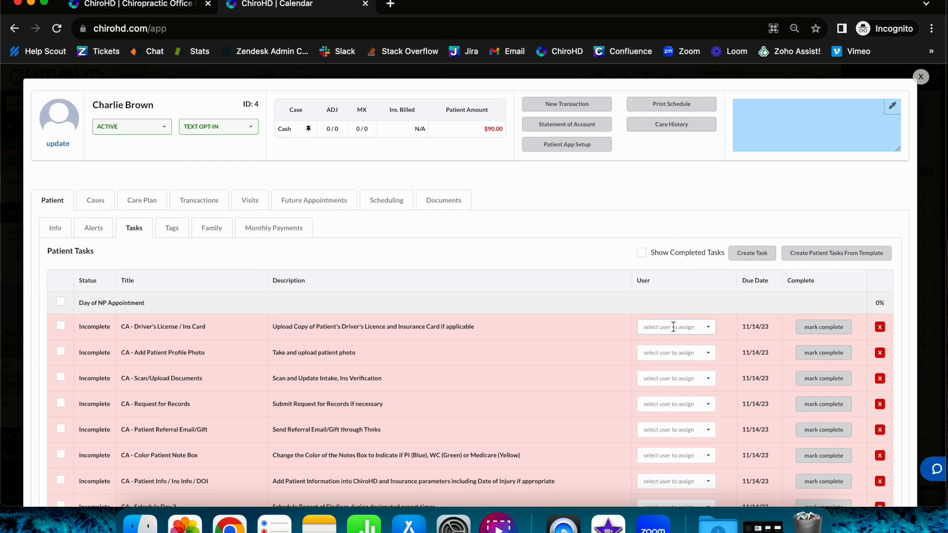
left_click(673, 327)
scroll(673, 327, "down", 1)
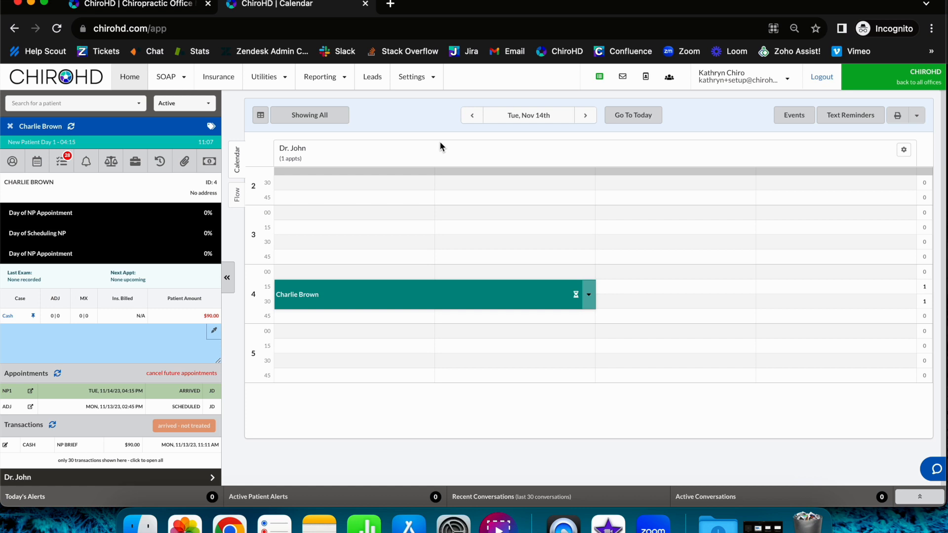
Step: Try setting up a new Chiropractor user with no login and no calendar, cancelling the form
left_click(431, 83)
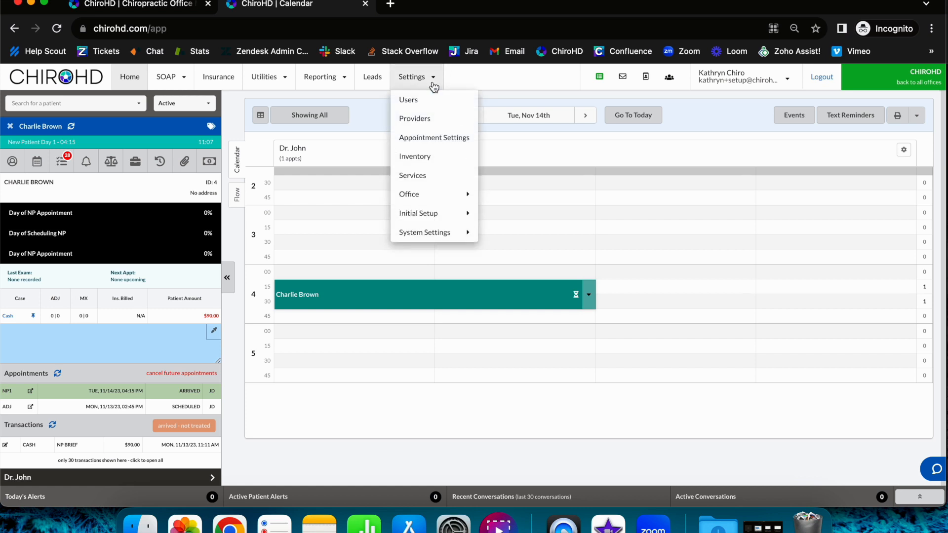
left_click(433, 95)
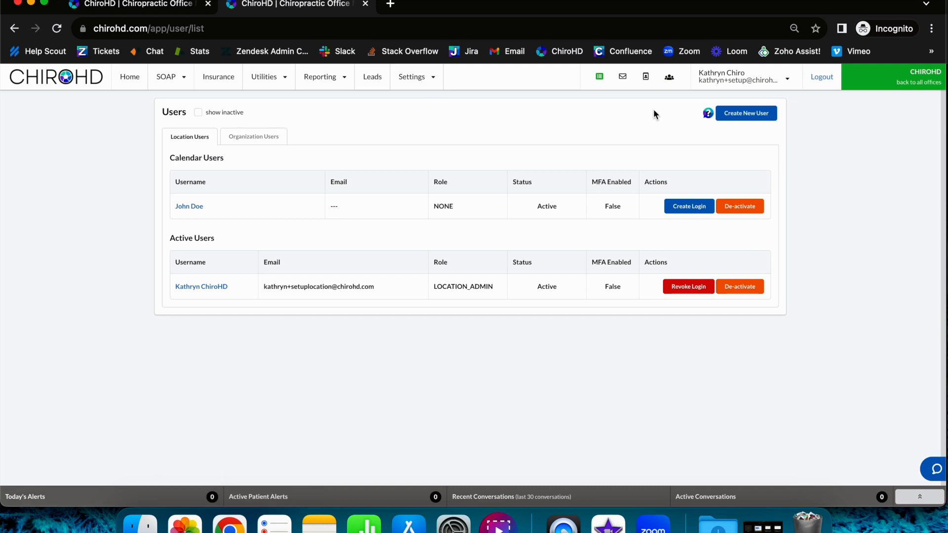
left_click(760, 113)
left_click(350, 134)
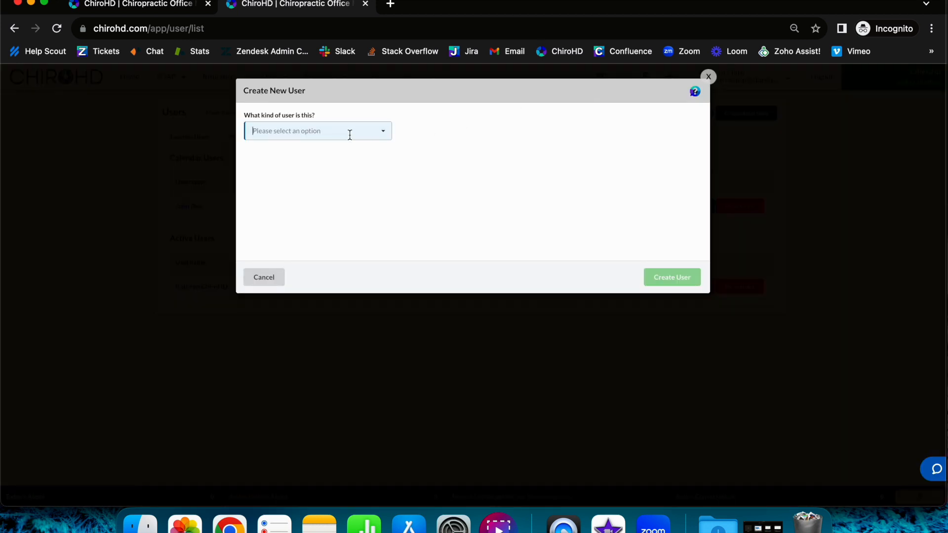
left_click(342, 169)
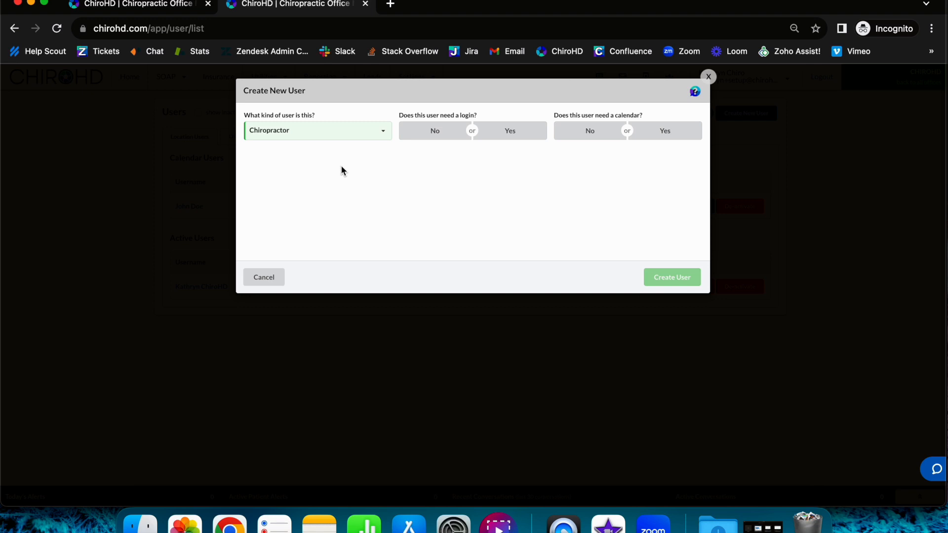
left_click(432, 133)
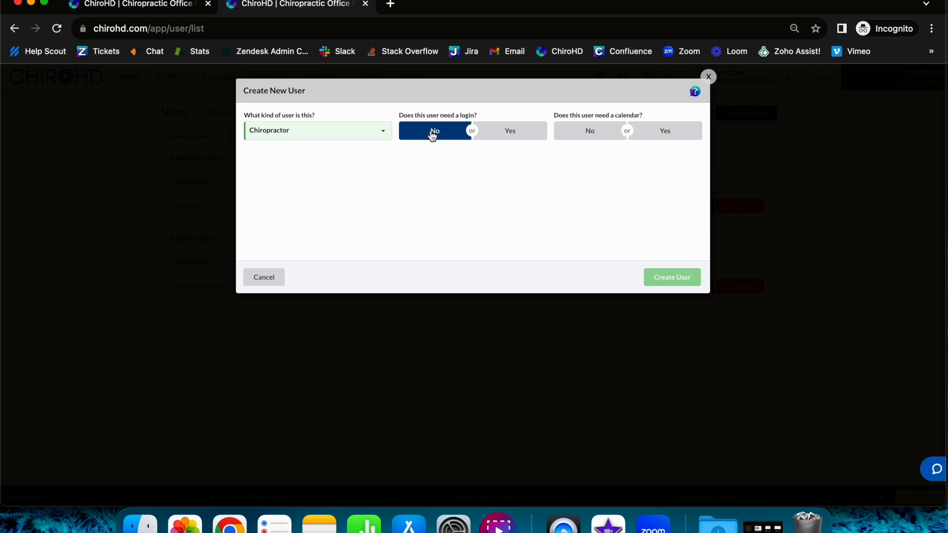
left_click(581, 134)
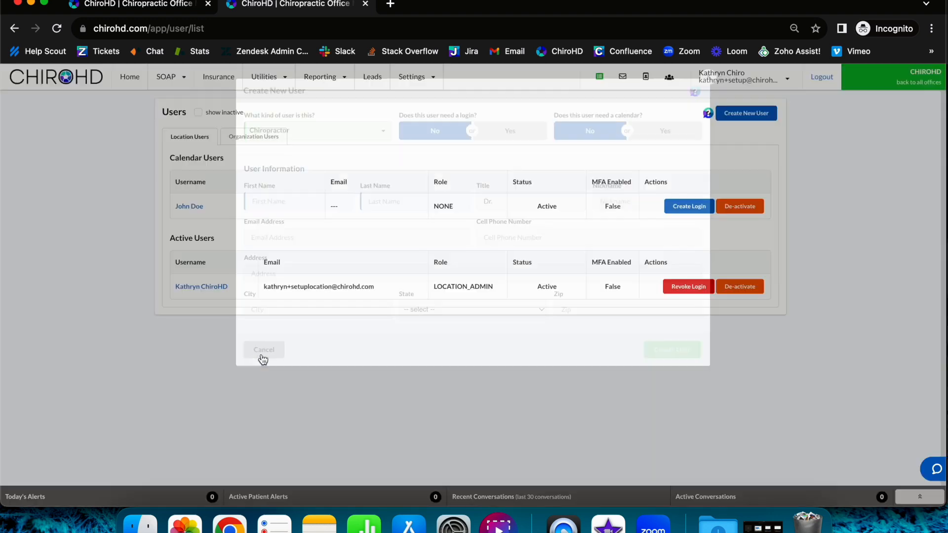
left_click(262, 353)
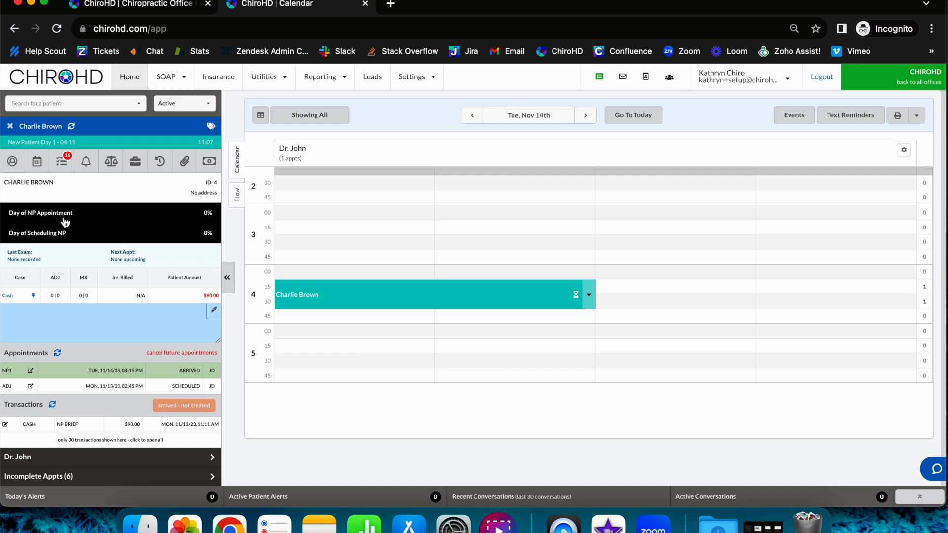
Step: Review the patient's tasks under Day of NP Appointment and Day of Scheduling NP, closing the record again
left_click(93, 237)
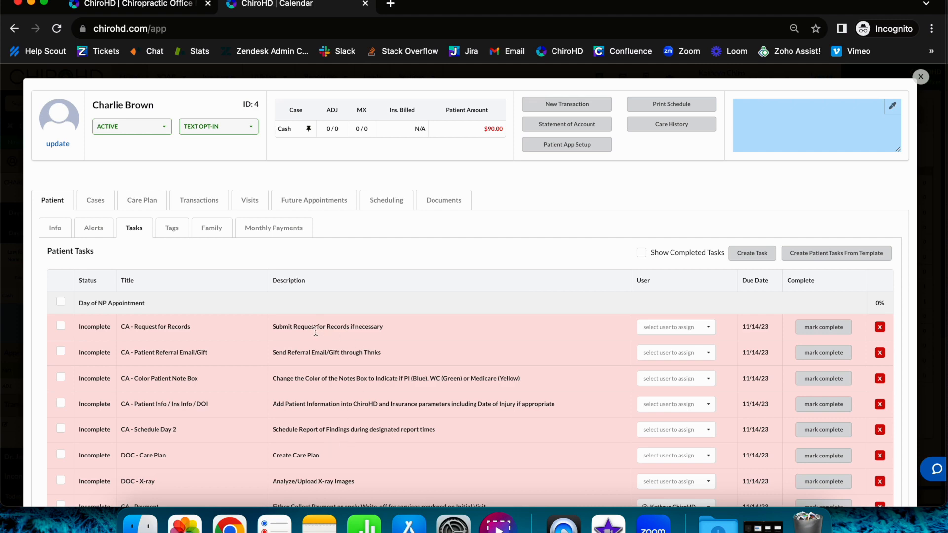
scroll(380, 340, "down", 2)
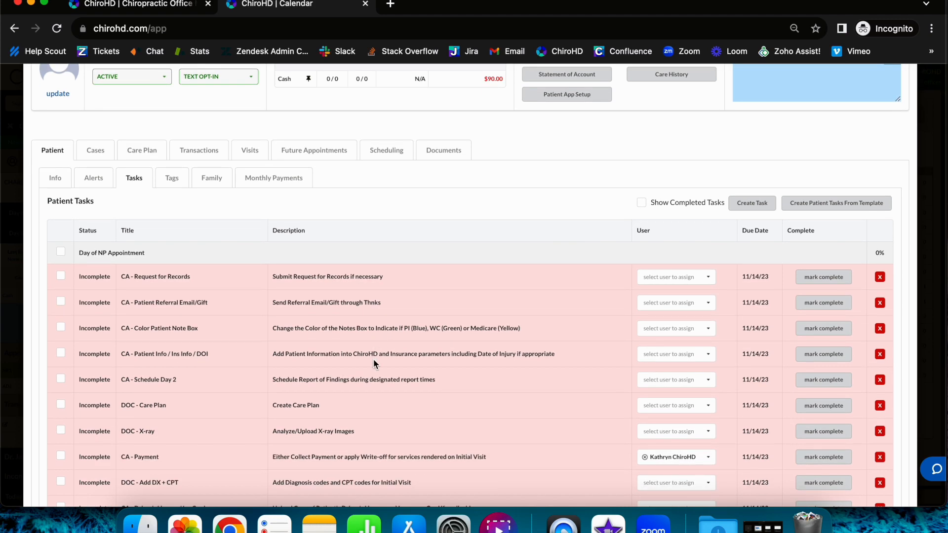
scroll(373, 363, "down", 9)
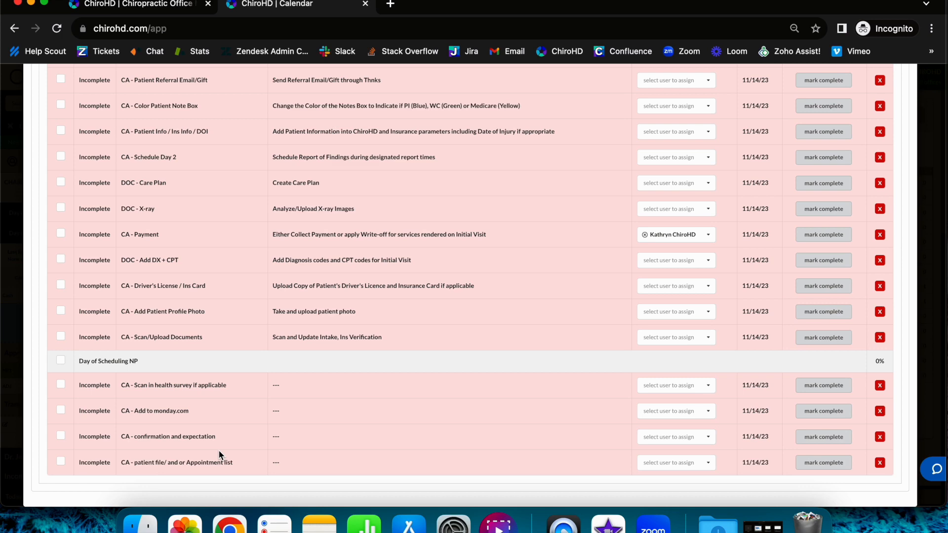
left_click(940, 344)
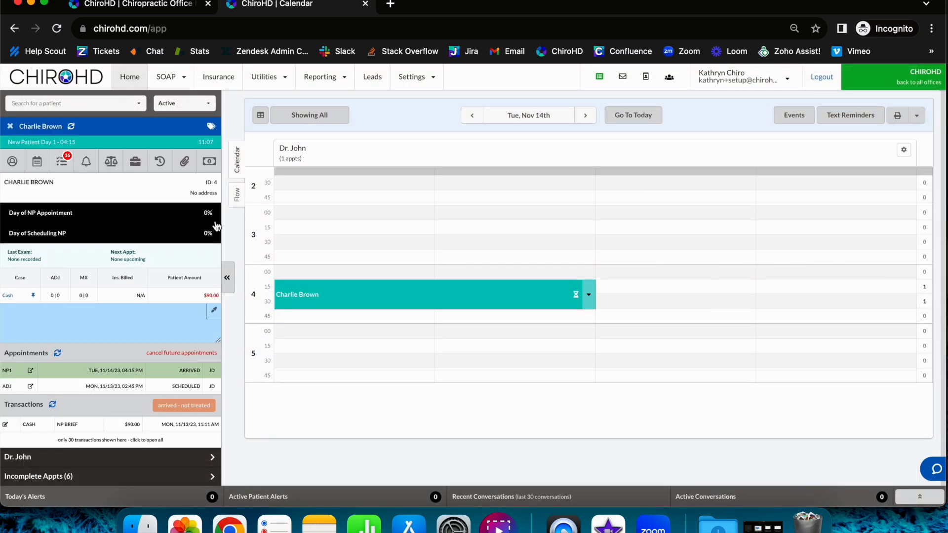
Step: Mark the CA - Request for Records and CA - Patient Referral Email/Gift tasks as completed together in the patient's record
left_click(96, 241)
scroll(75, 315, "down", 2)
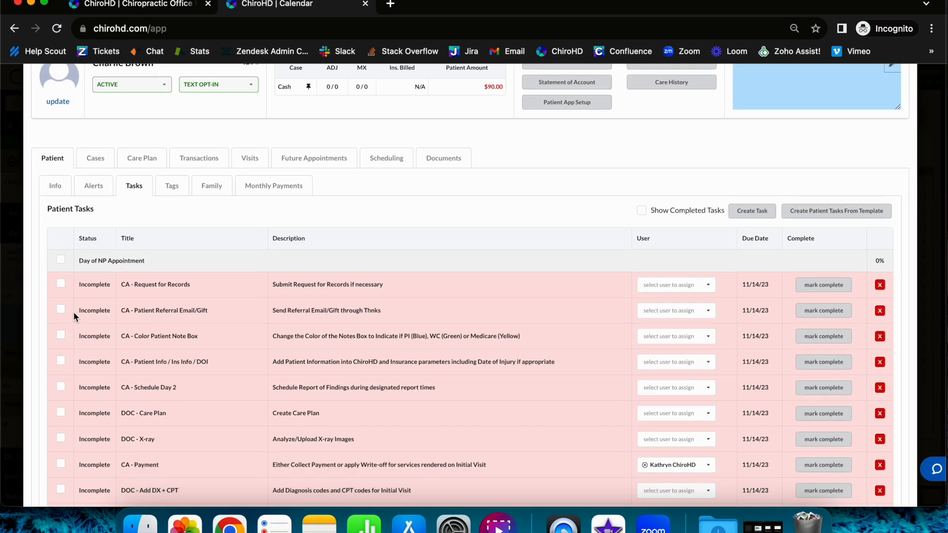
left_click(61, 285)
left_click(61, 311)
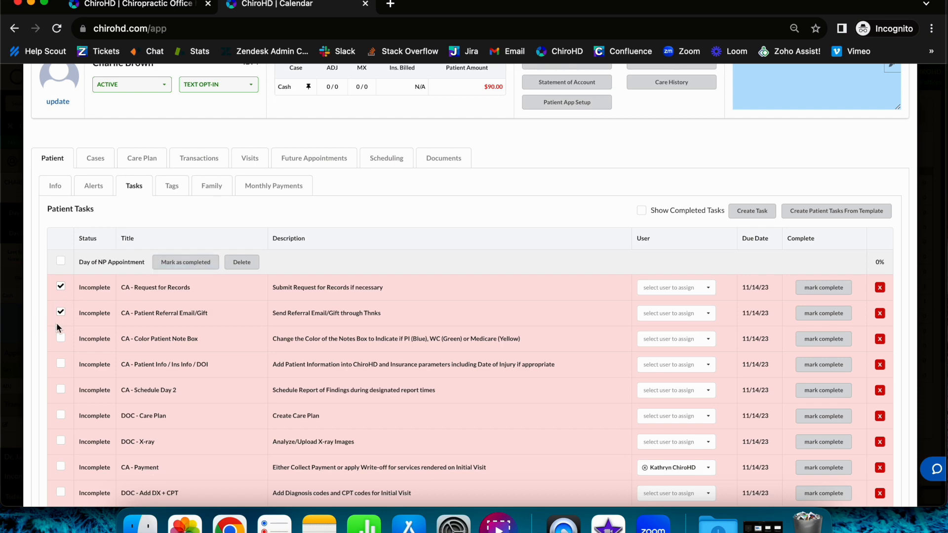
left_click(176, 267)
Step: Mark the CA - Add to monday.com task in the Day of Scheduling NP list complete, and close the patient record
scroll(176, 267, "down", 3)
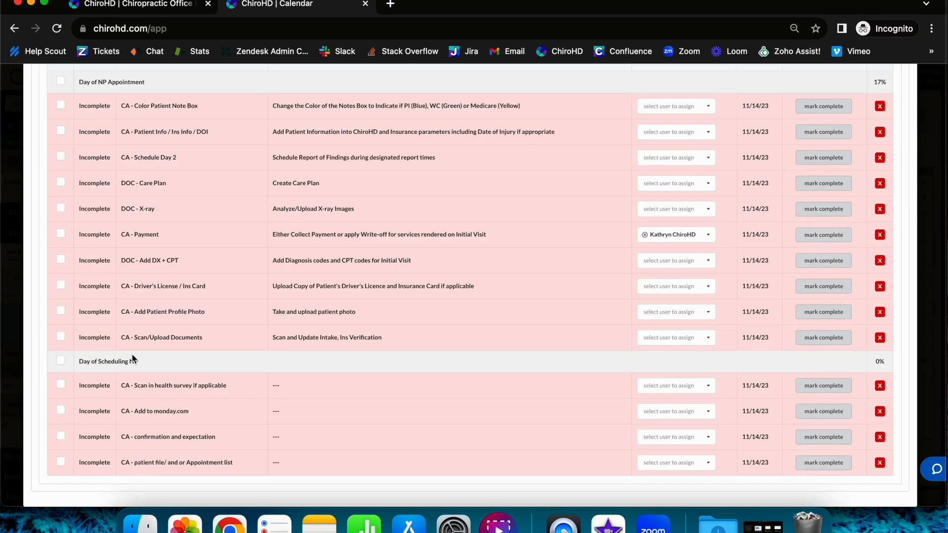
left_click(841, 416)
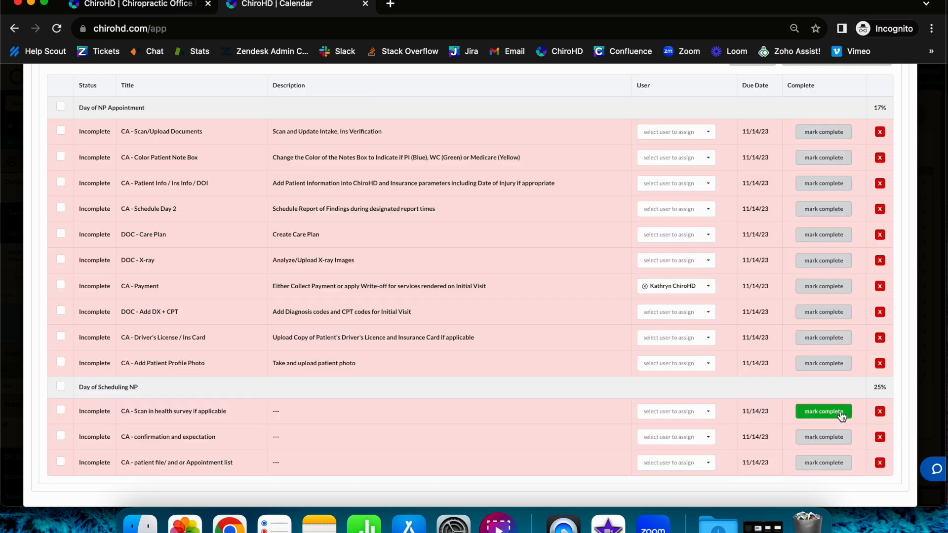
left_click(927, 423)
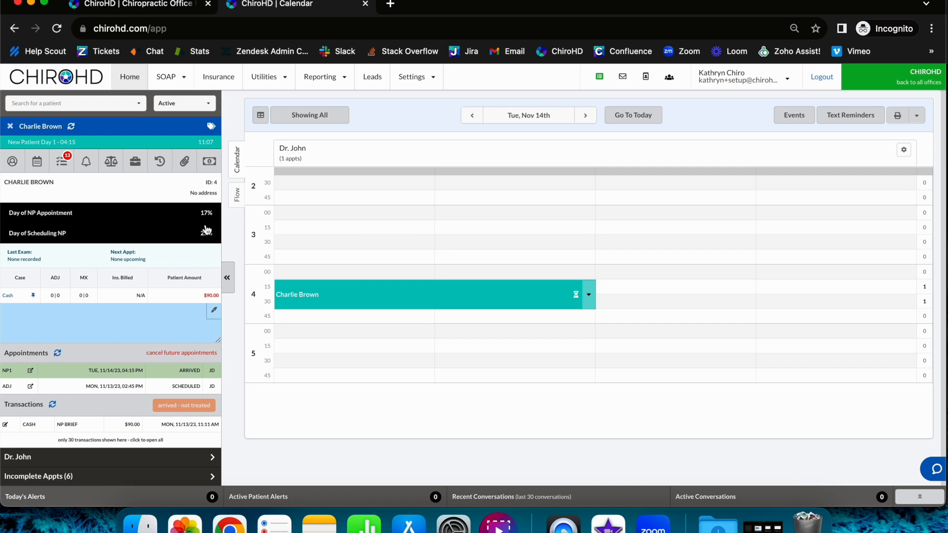
Step: Try selecting every task in the Day of Scheduling NP and Day of NP Appointment lists, closing the patient record without applying an action
left_click(166, 239)
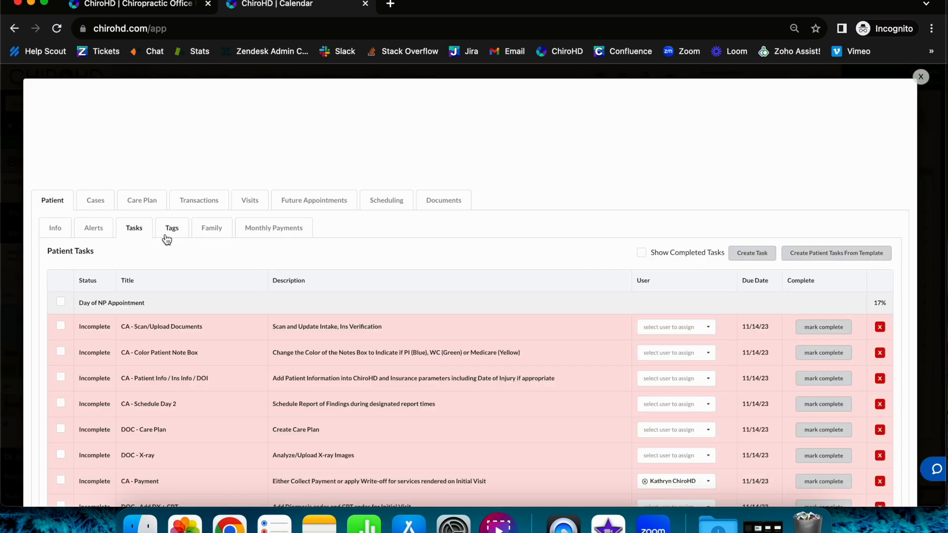
scroll(152, 294, "down", 3)
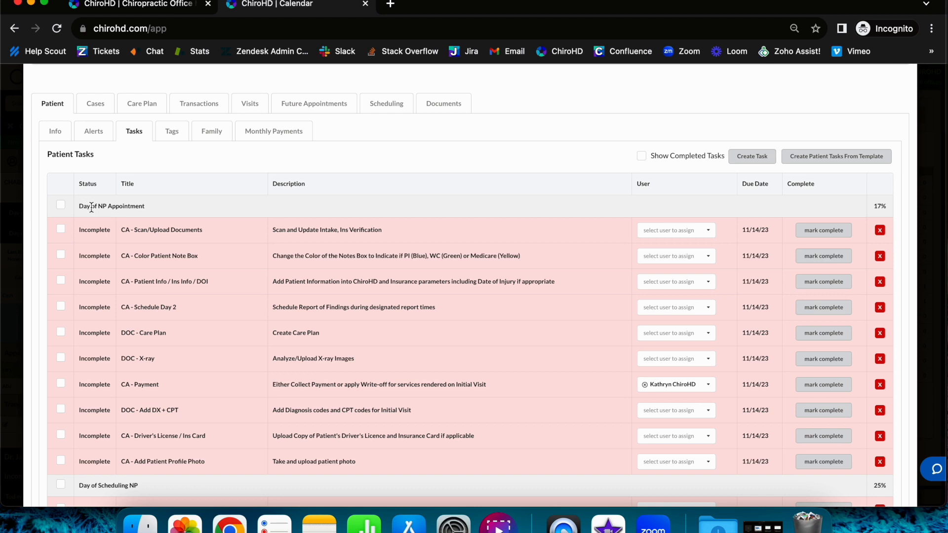
scroll(95, 375, "down", 3)
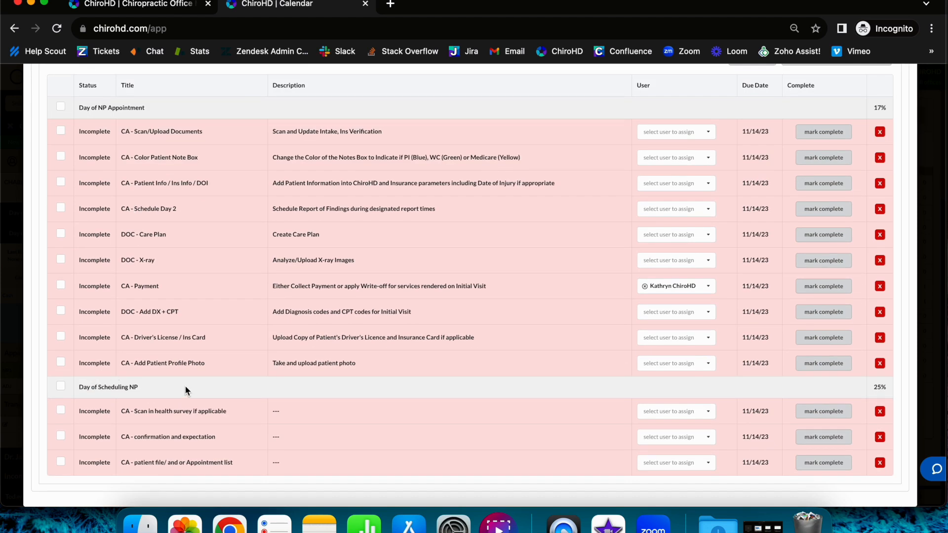
left_click(61, 386)
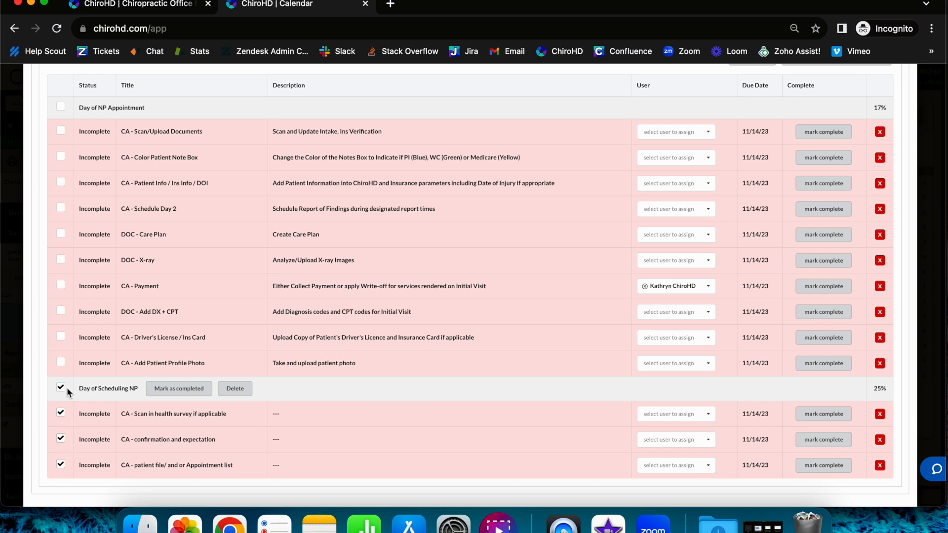
scroll(61, 395, "up", 6)
left_click(61, 294)
key("Escape")
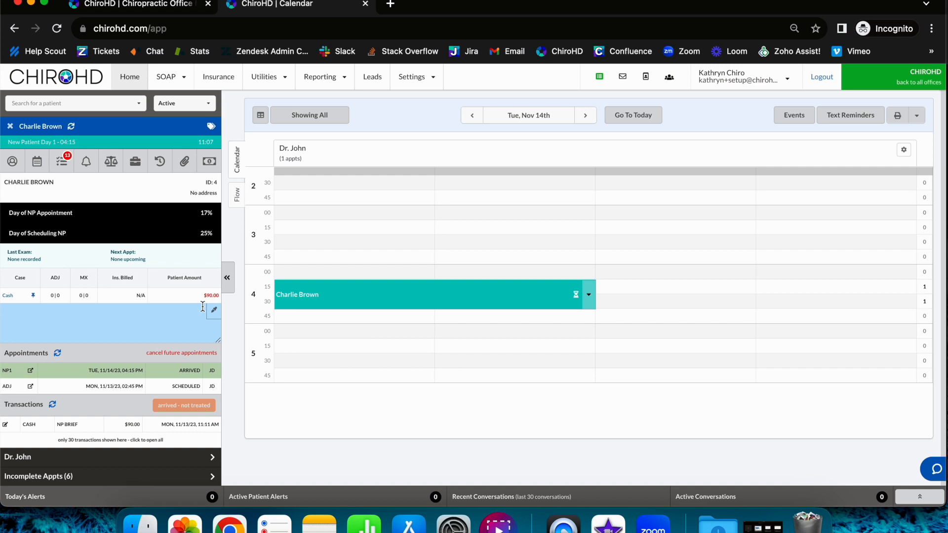
Step: Open the Task List in Simple Reporting and show all open tasks assigned to the second staff user offered
left_click(340, 83)
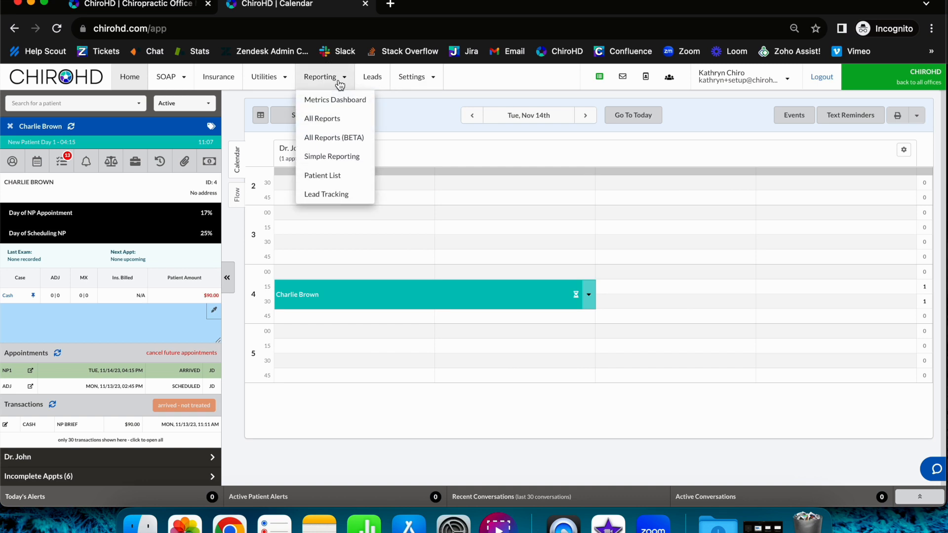
left_click(345, 156)
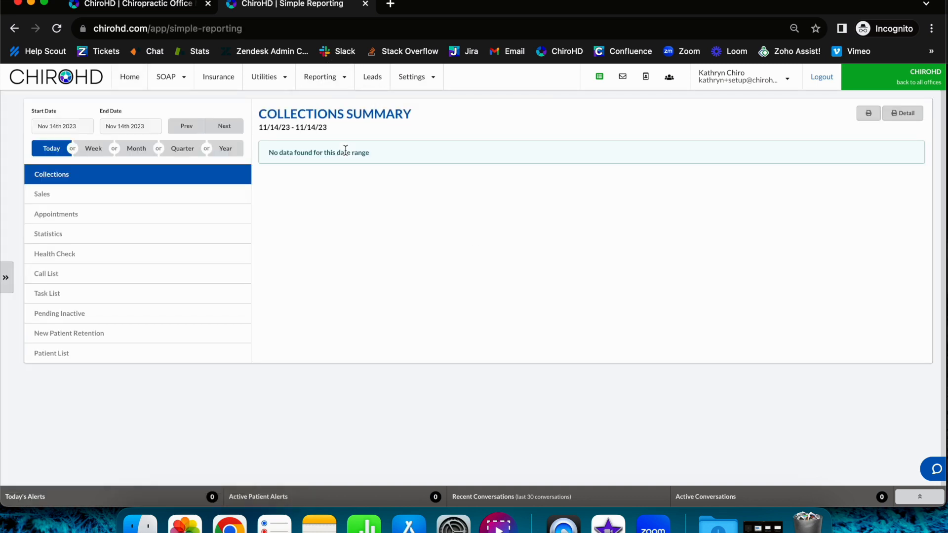
left_click(143, 299)
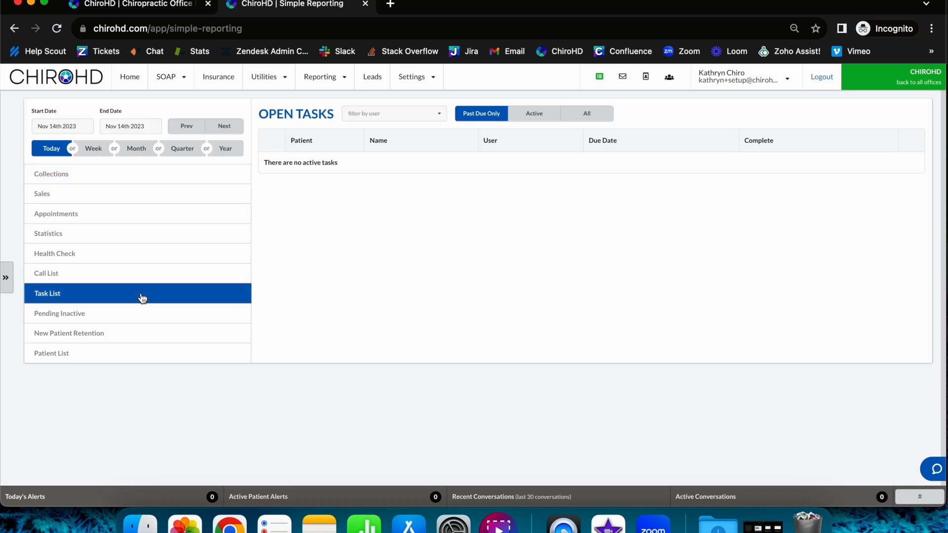
left_click(392, 113)
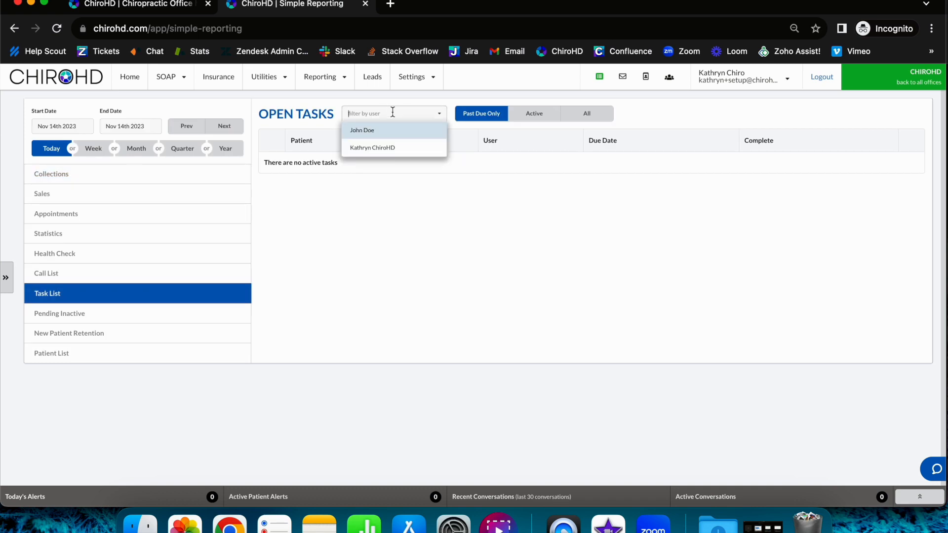
left_click(393, 145)
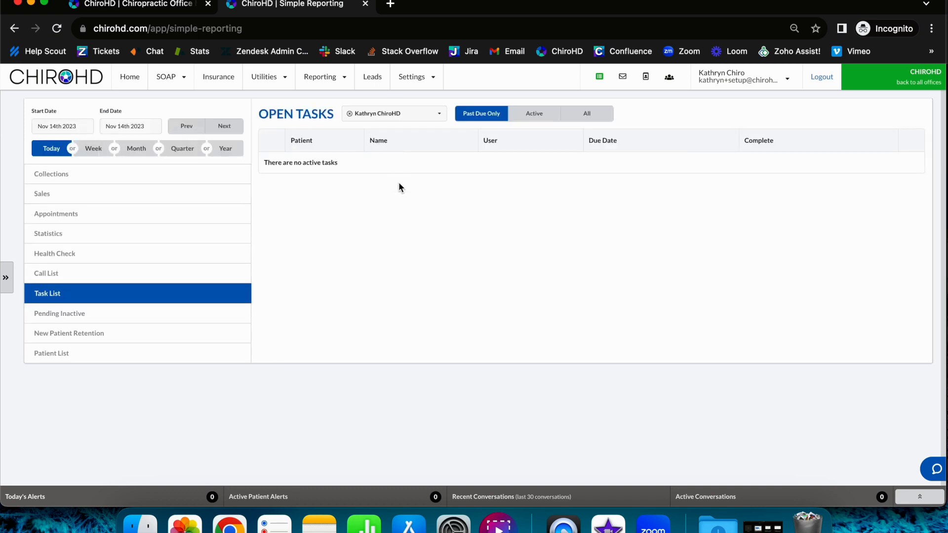
left_click(587, 115)
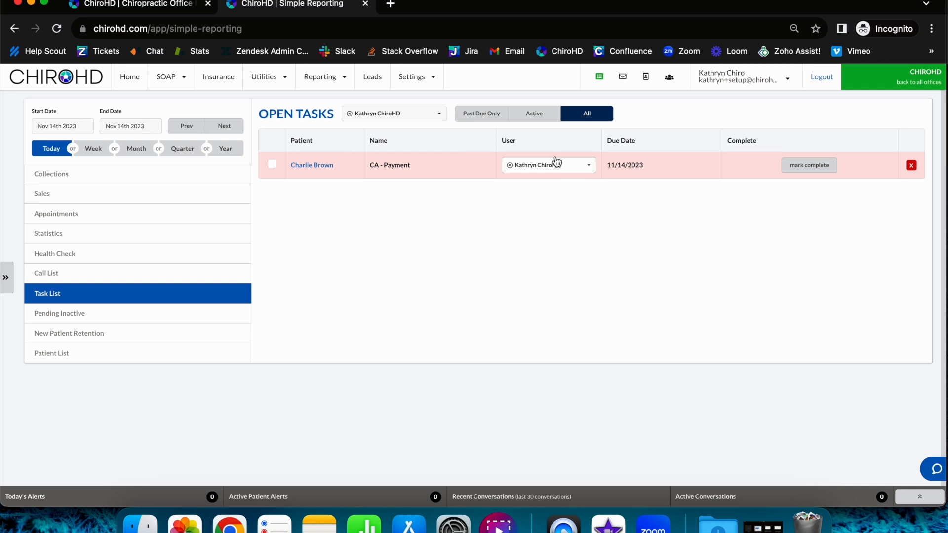
Step: Show the active open tasks for all users, expanding and collapsing the Day of Scheduling NP and Day of NP Appointment lists
left_click(489, 119)
left_click(541, 116)
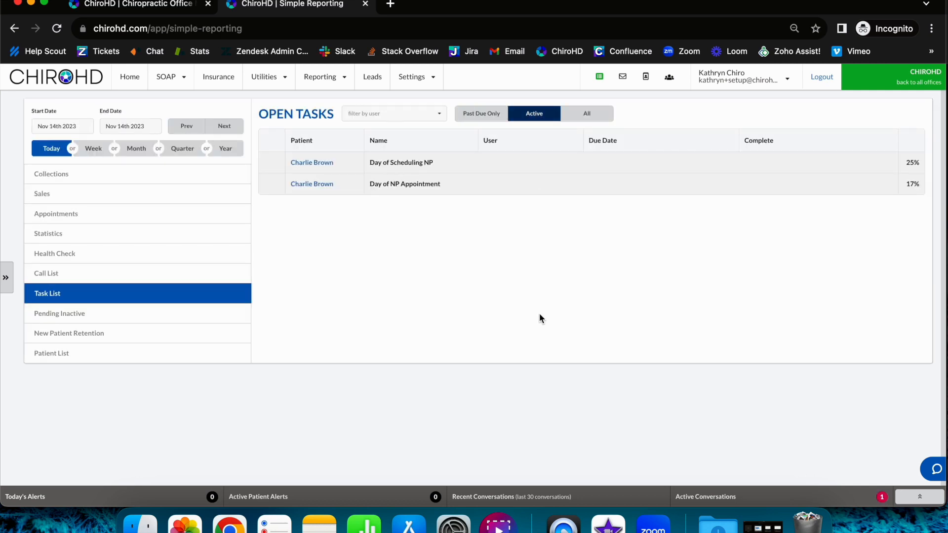
left_click(499, 164)
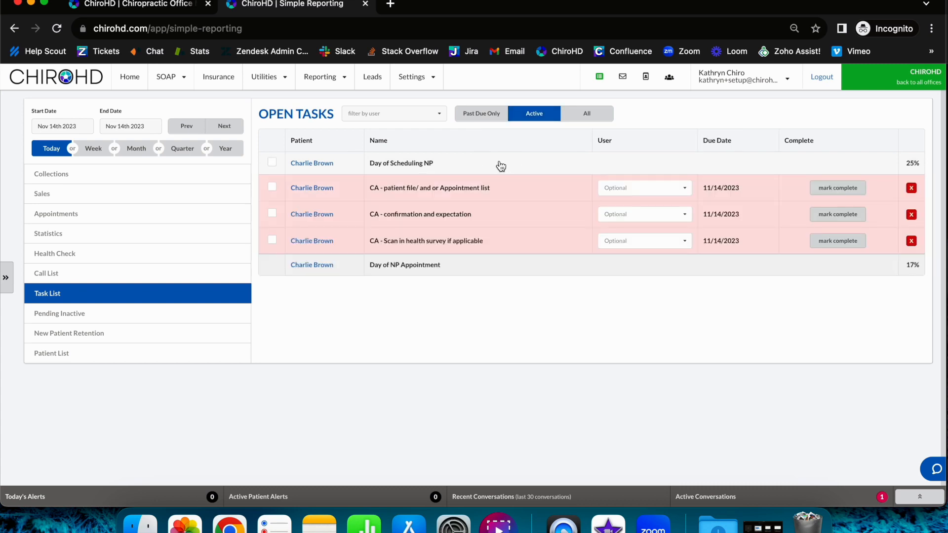
left_click(500, 165)
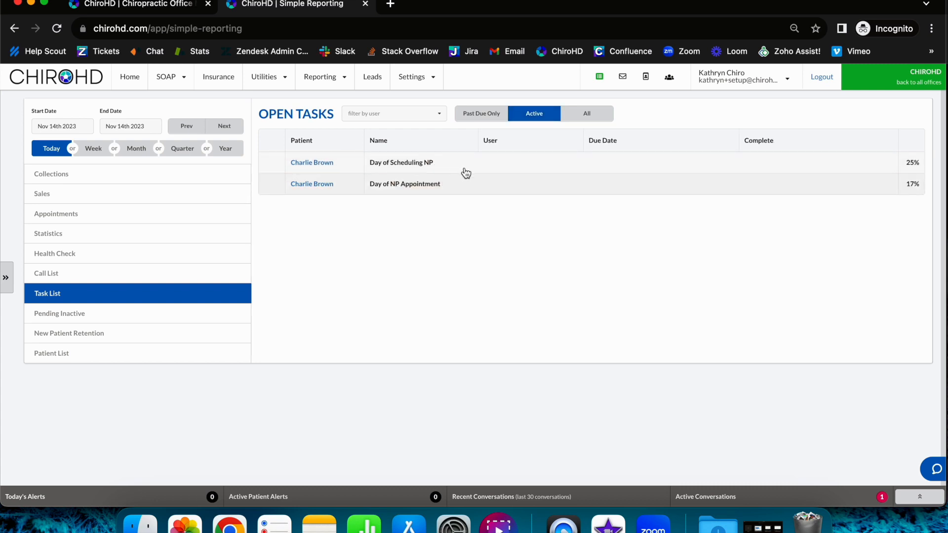
left_click(460, 193)
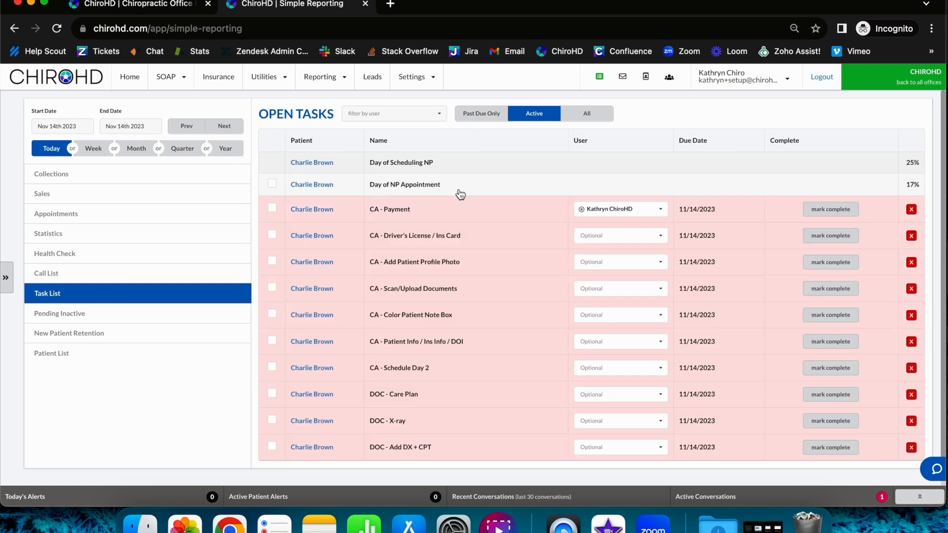
left_click(460, 193)
left_click(472, 166)
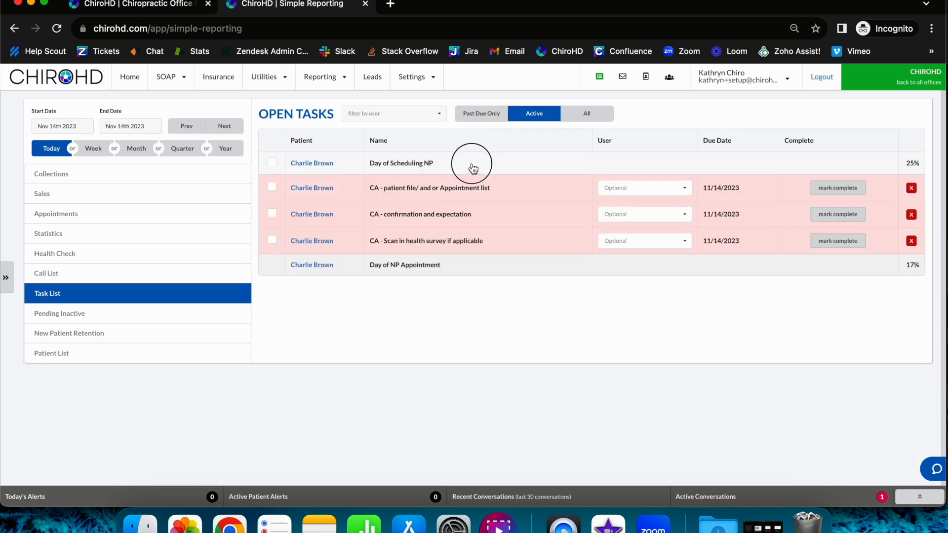
left_click(473, 167)
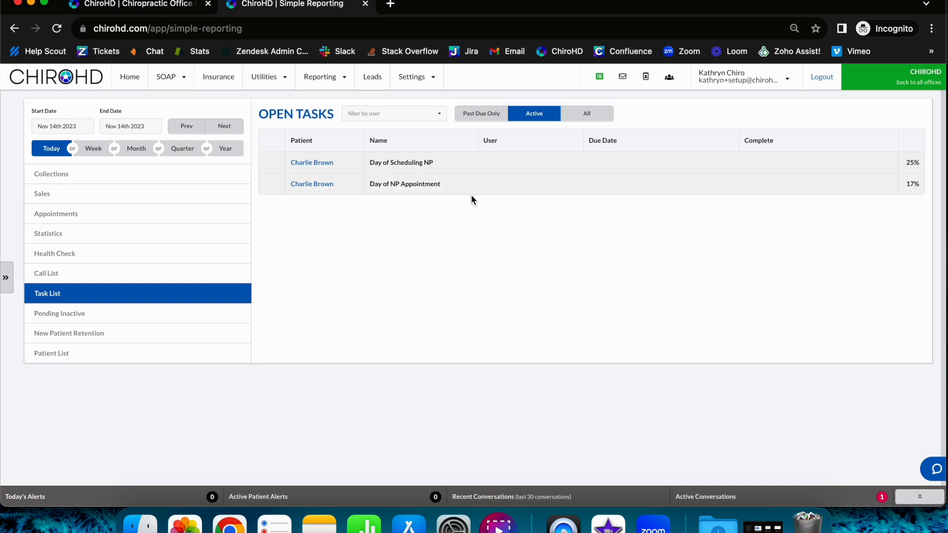